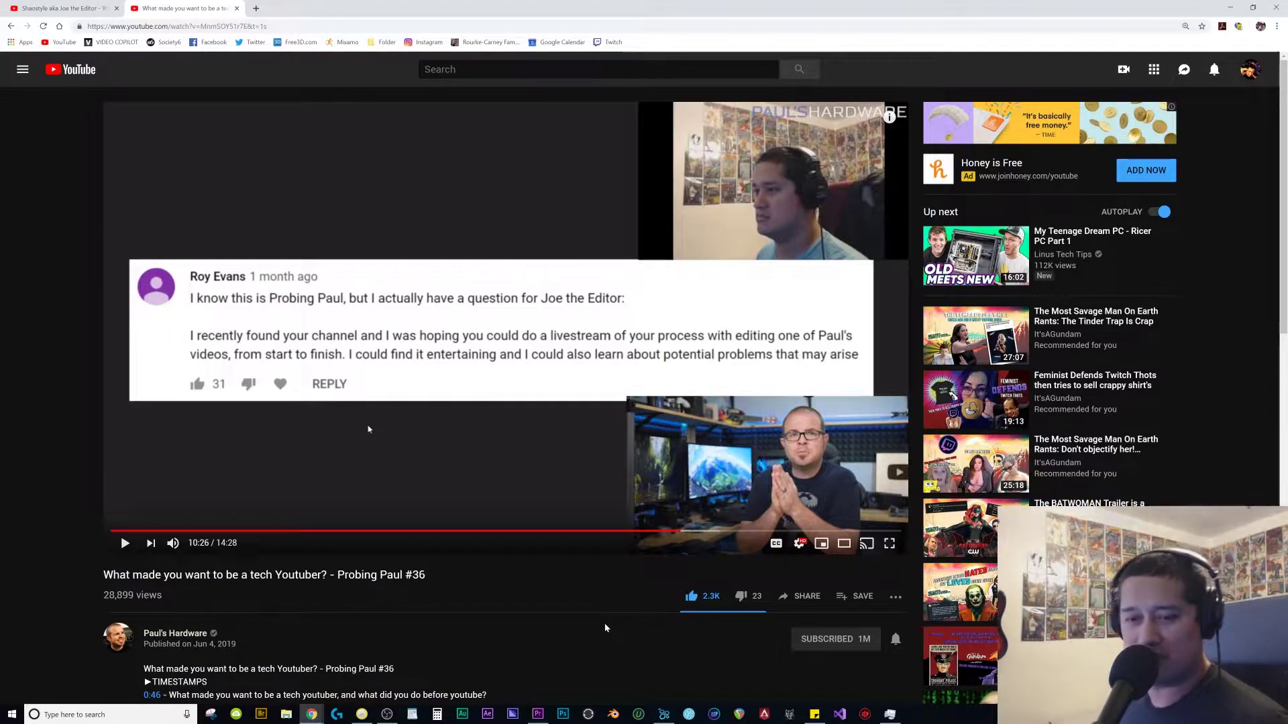
{"action": "key", "text": "alt+Tab"}
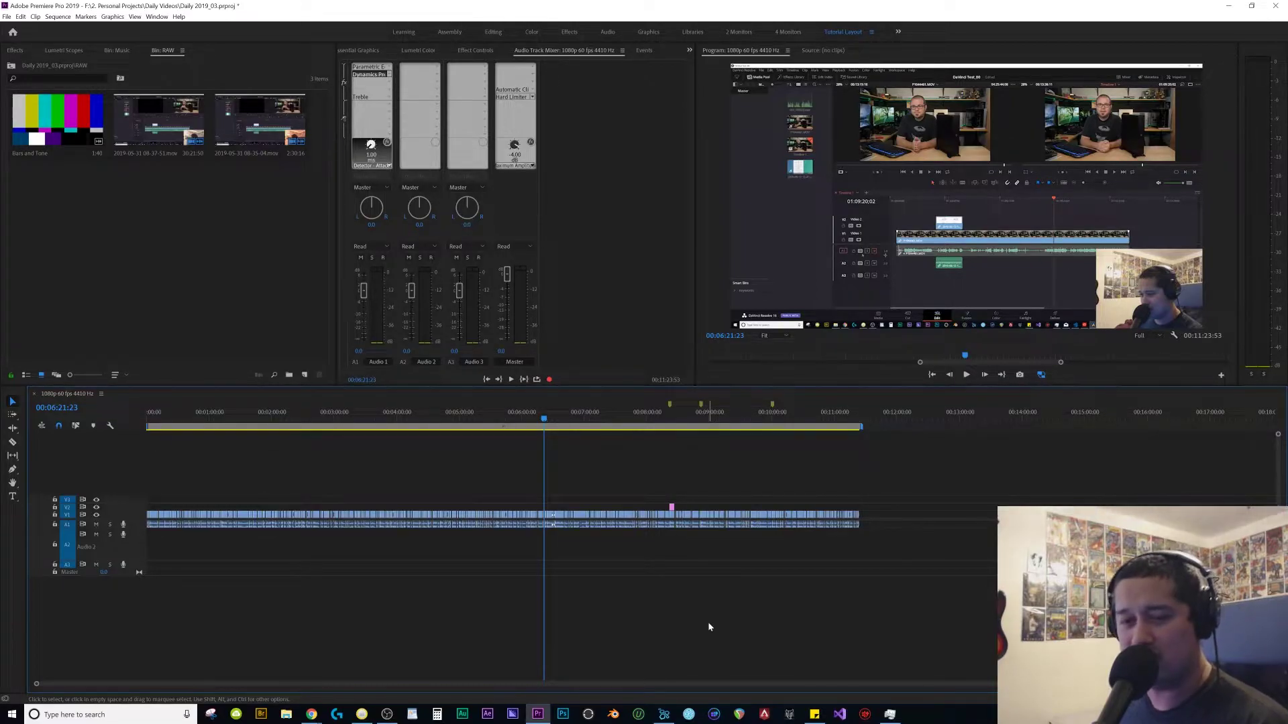
{"action": "key", "text": "alt+Tab"}
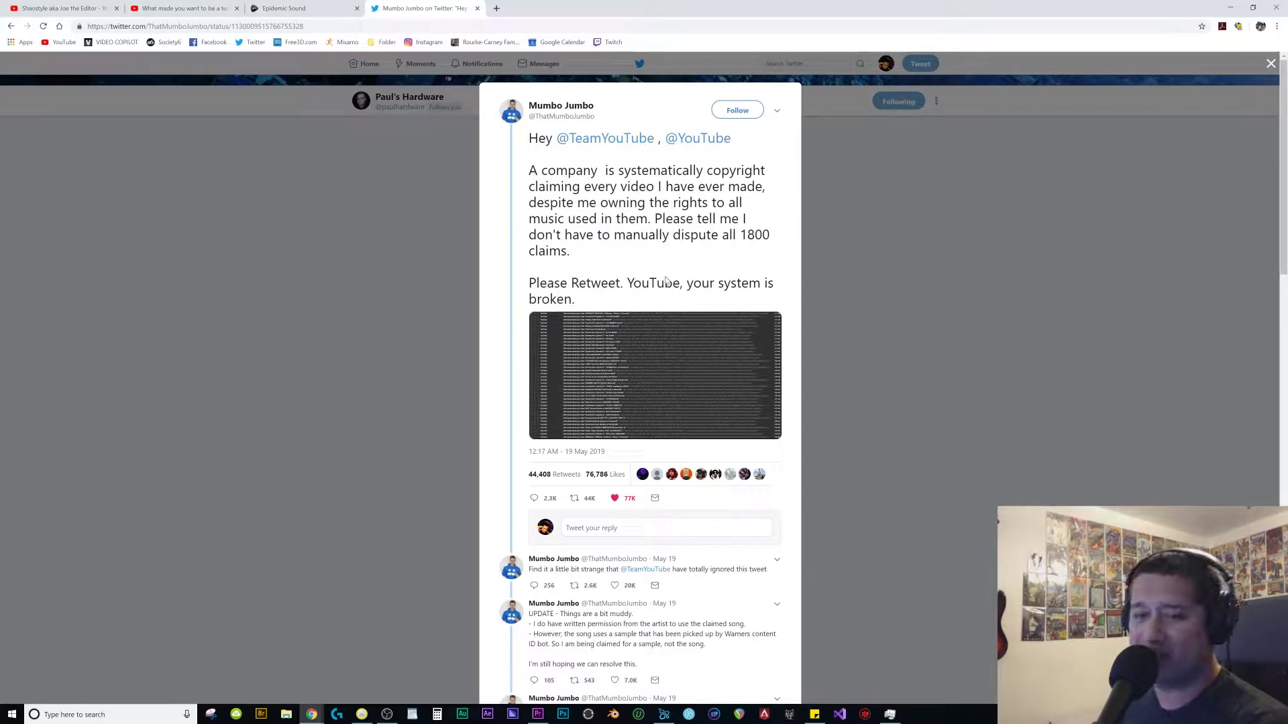
- Read the tweet thread about music copyright claims, opening its update tweet and the attached screenshot of claim e-mails
{"action": "scroll", "coordinate": [666, 280], "scroll_direction": "down", "scroll_amount": 5}
{"action": "left_click", "coordinate": [670, 192]}
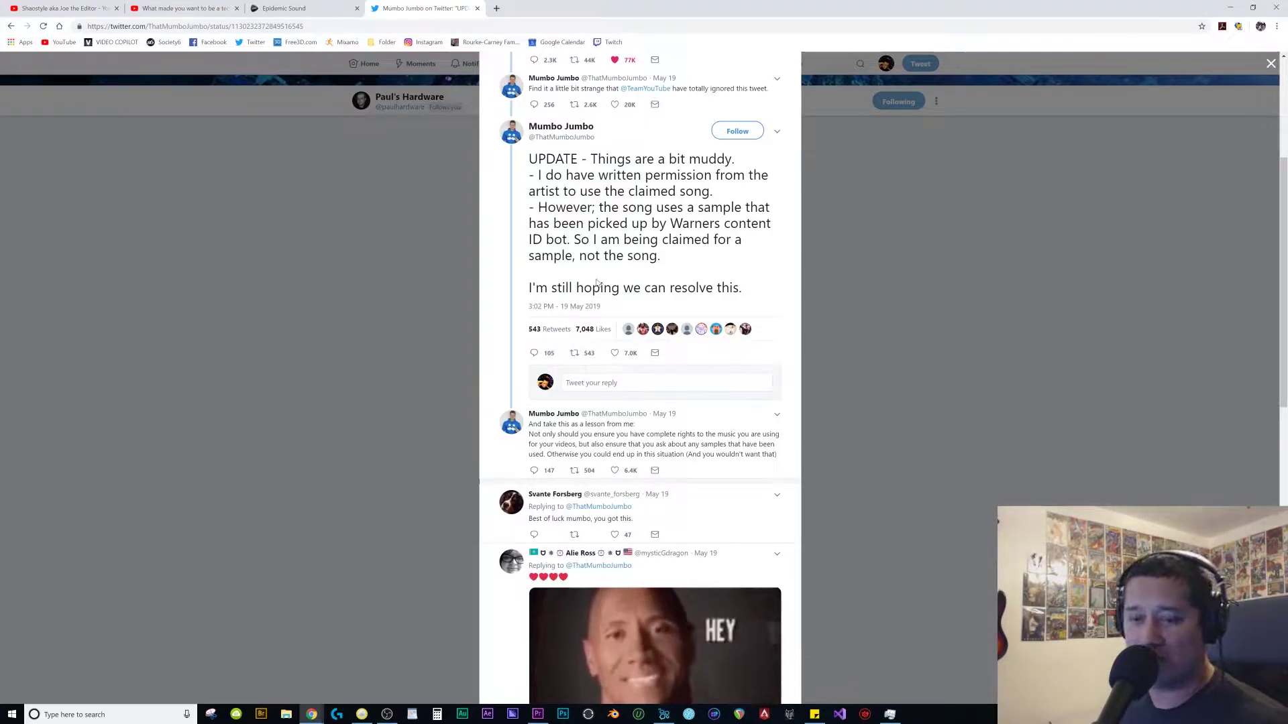
{"action": "scroll", "coordinate": [736, 259], "scroll_direction": "up", "scroll_amount": 4}
{"action": "left_click", "coordinate": [736, 259]}
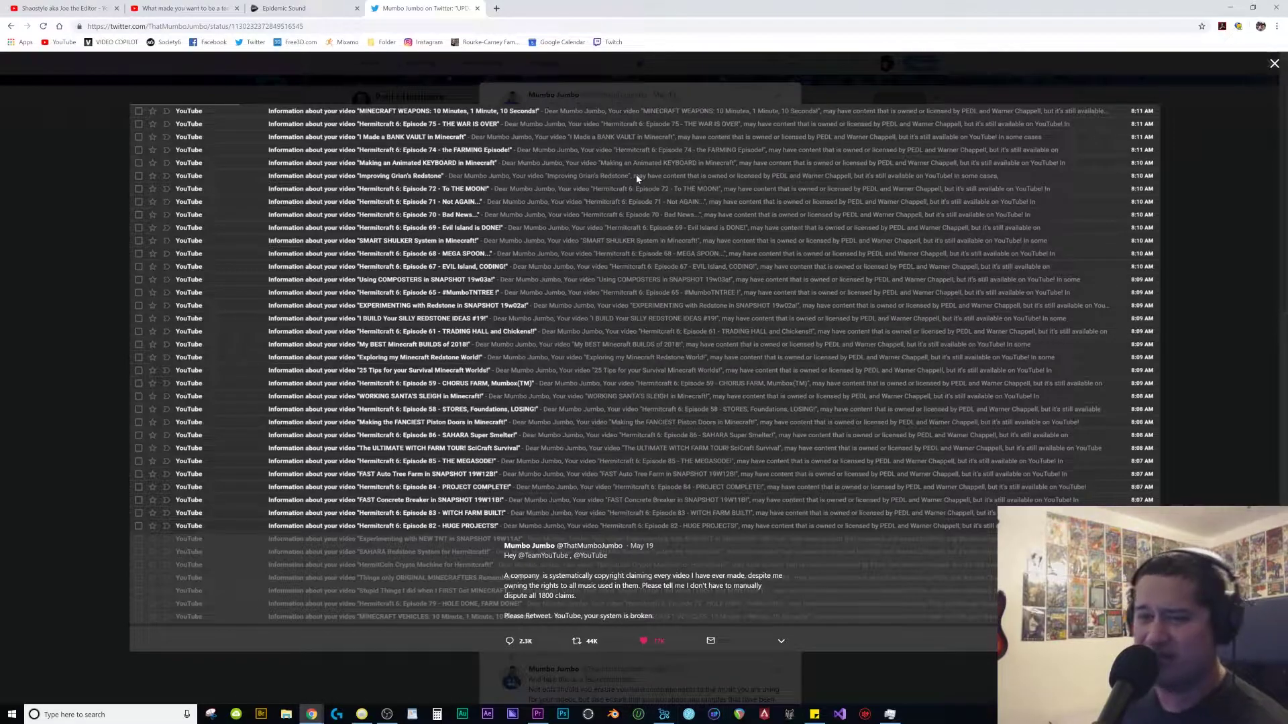
- Show the YouTube channel page, then switch to Premiere Pro and inspect the end of the edited sequence
{"action": "key", "text": "ctrl+1"}
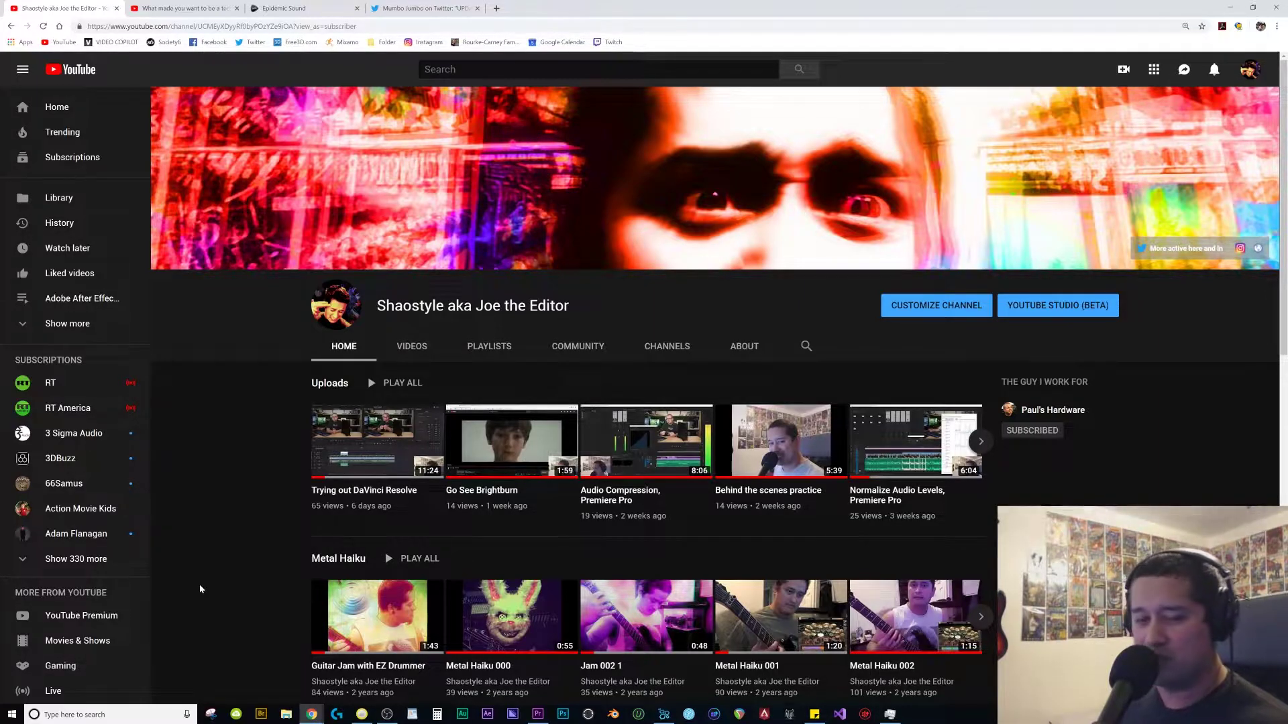
{"action": "key", "text": "alt+Tab"}
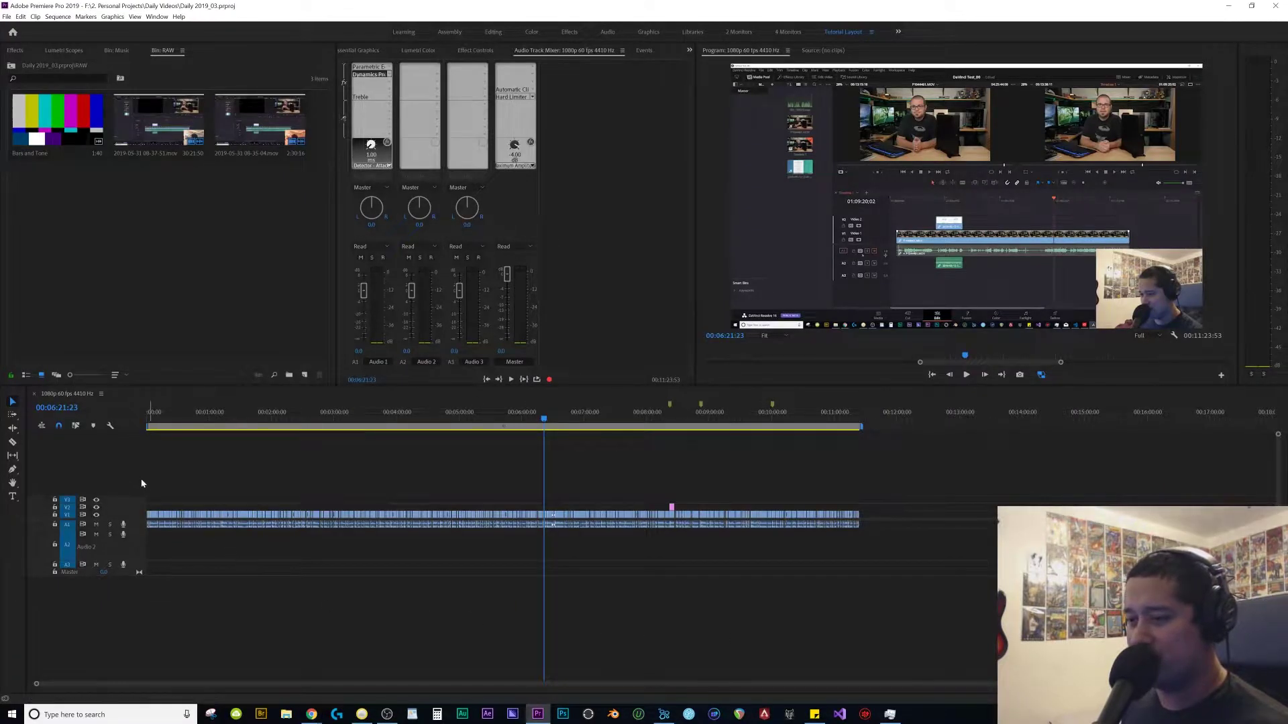
{"action": "key", "text": "End"}
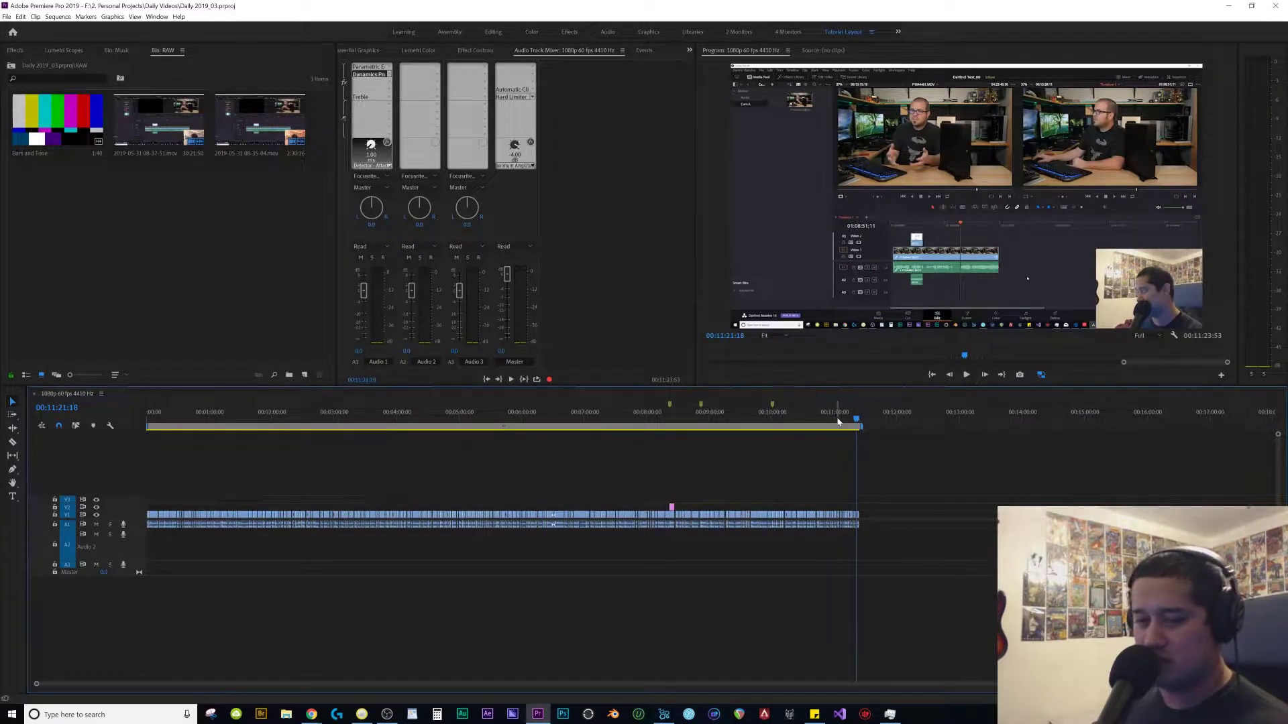
- Switch to the browser and look through the YouTube search results for "extend music audition"
{"action": "key", "text": "alt+Tab"}
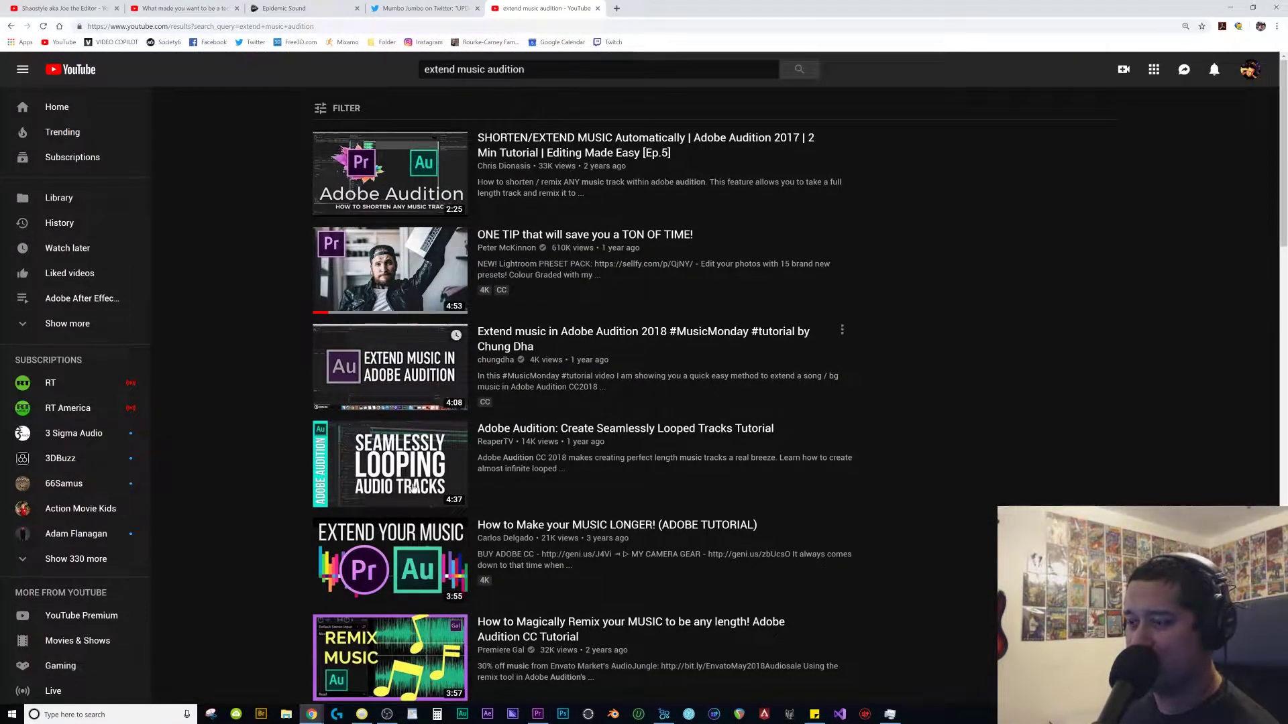
{"action": "scroll", "coordinate": [412, 534], "scroll_direction": "down", "scroll_amount": 2}
{"action": "scroll", "coordinate": [412, 534], "scroll_direction": "down", "scroll_amount": 7}
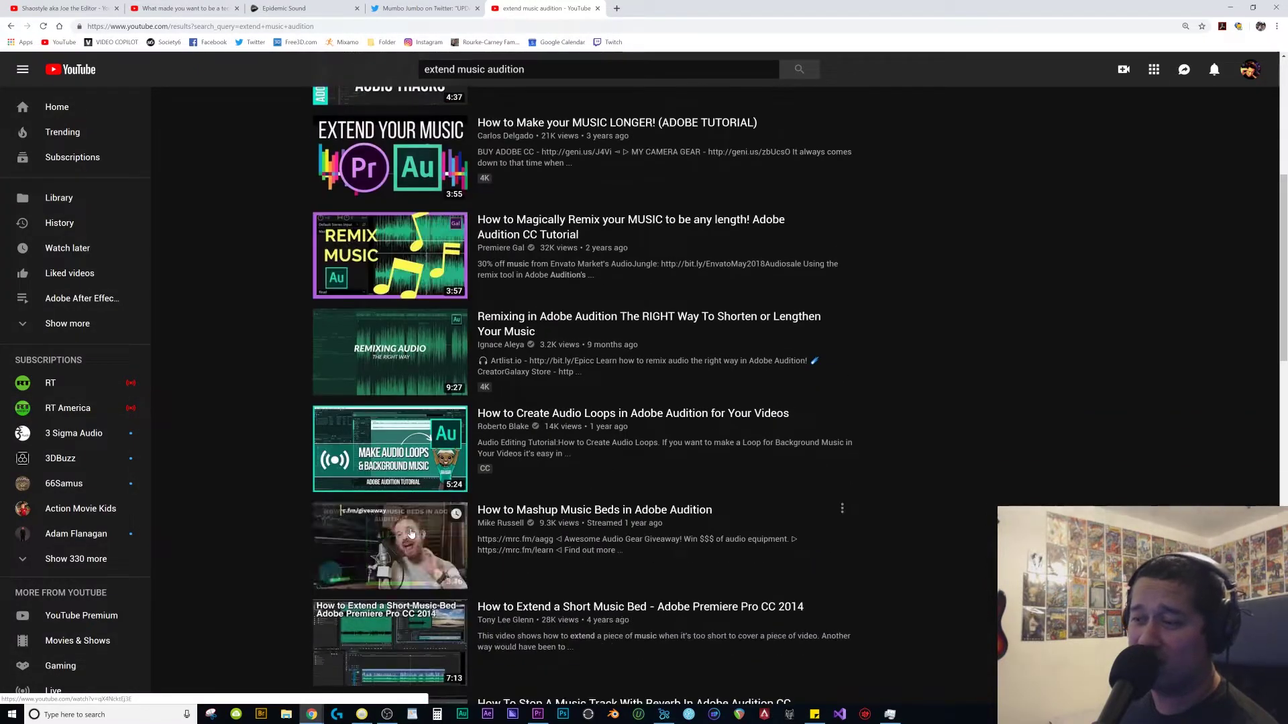
{"action": "scroll", "coordinate": [409, 532], "scroll_direction": "up", "scroll_amount": 10}
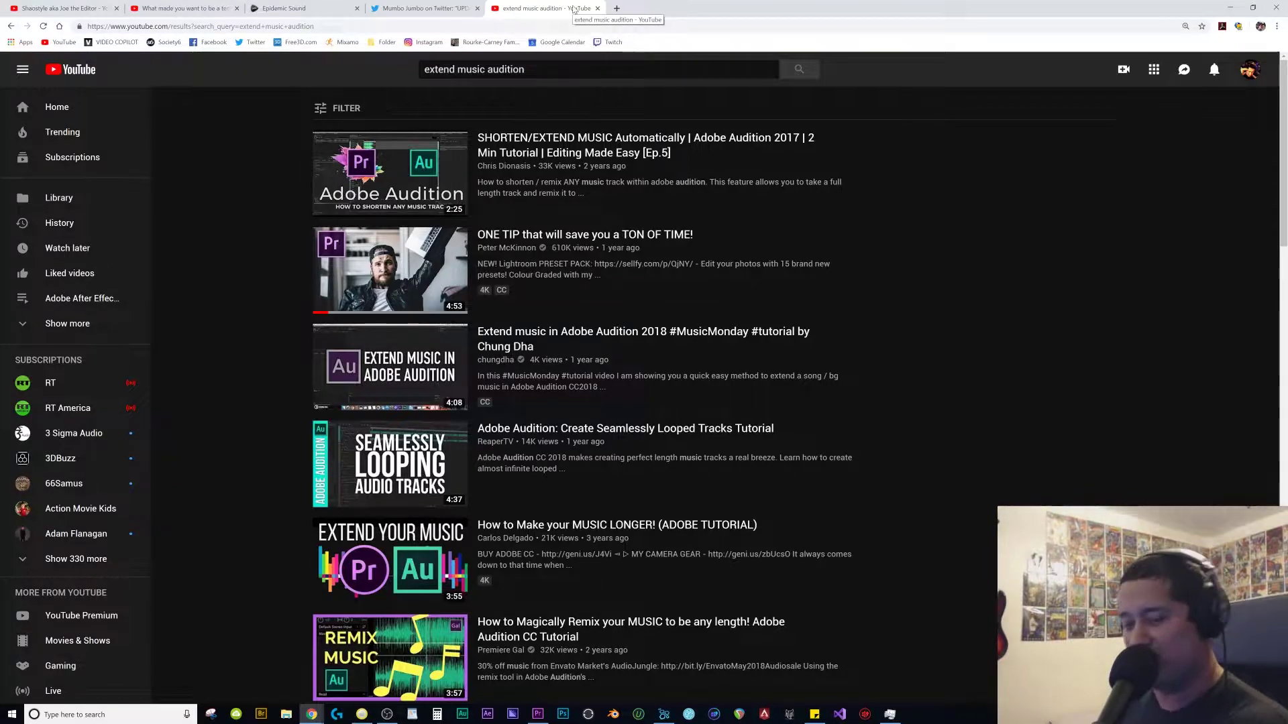
- Open the Audio Library through the YouTube channel's YouTube Studio
{"action": "key", "text": "ctrl+1"}
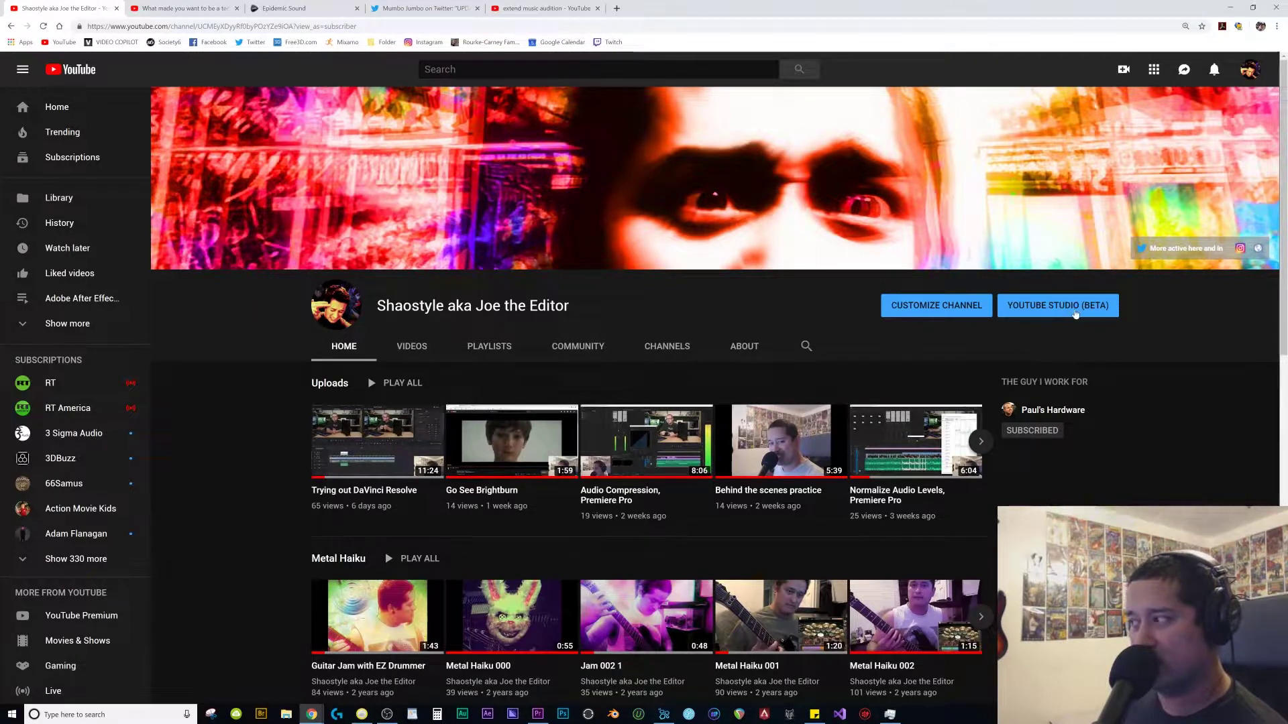
{"action": "left_click", "coordinate": [1075, 313]}
{"action": "mouse_move", "coordinate": [59, 315]}
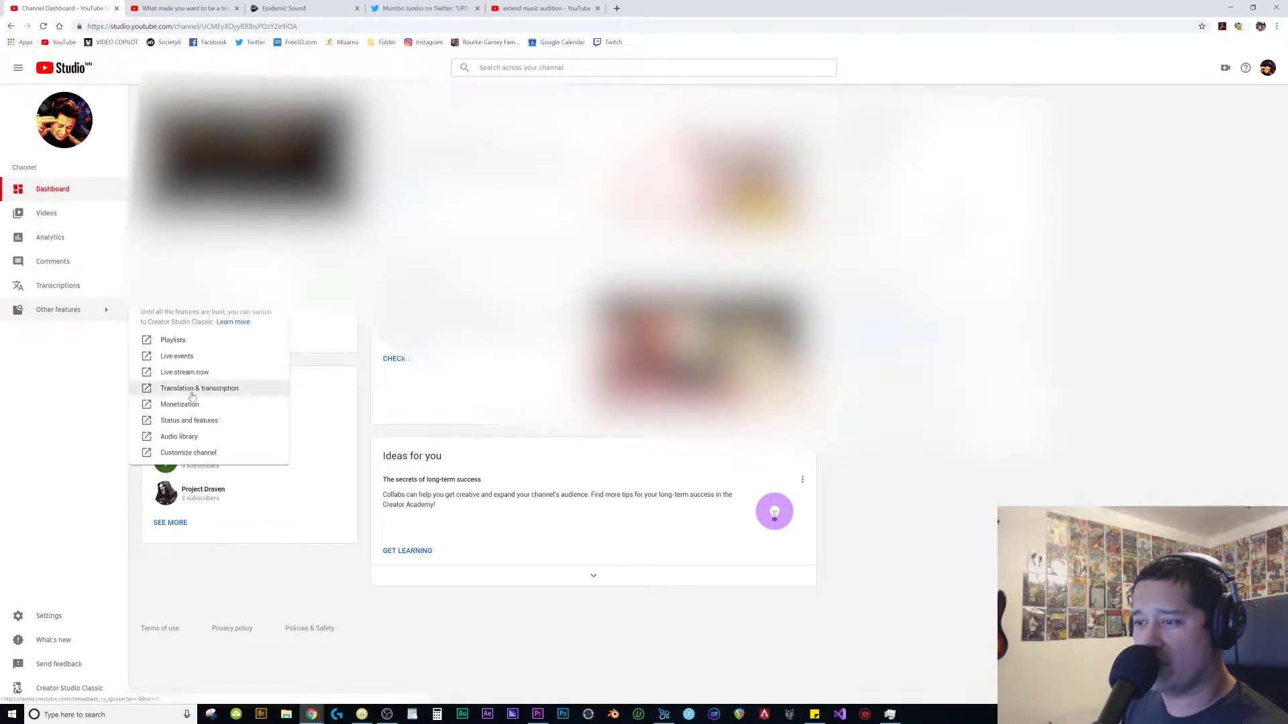
{"action": "left_click", "coordinate": [184, 439]}
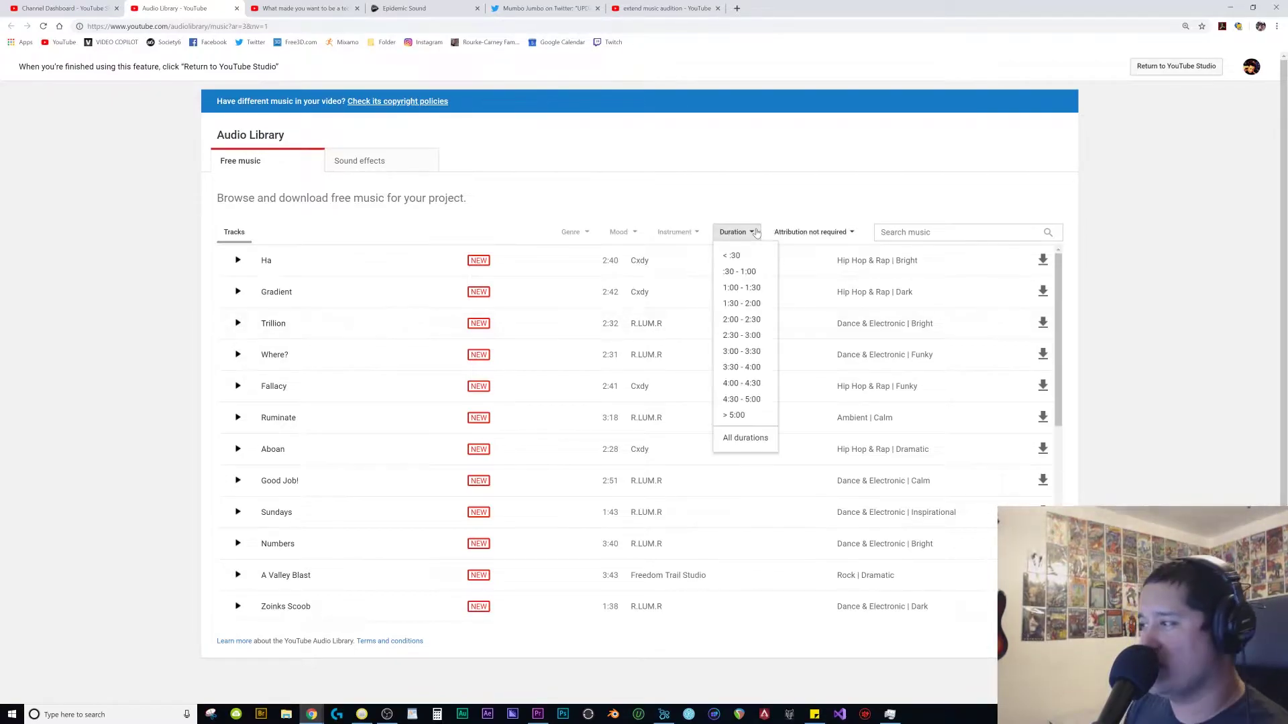
- Filter the free music tracks by the Funky mood and the R&B & Soul genre
{"action": "left_click", "coordinate": [623, 232]}
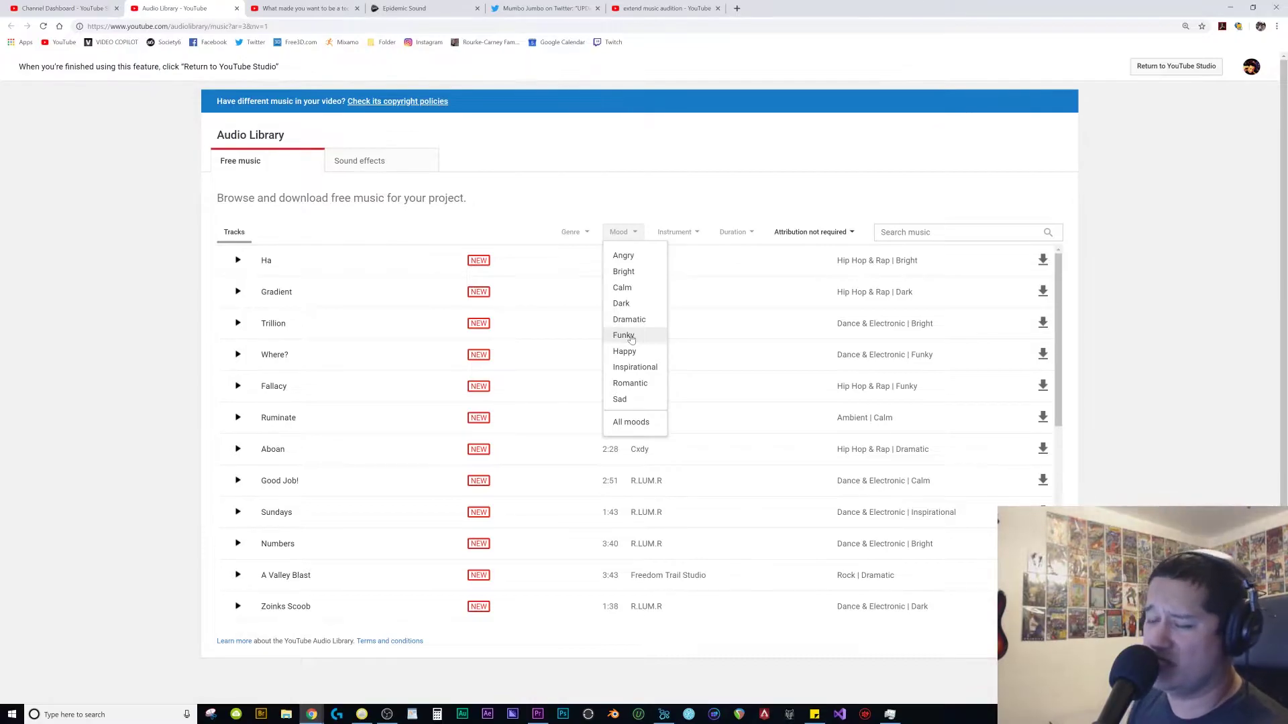
{"action": "left_click", "coordinate": [624, 335]}
{"action": "left_click", "coordinate": [587, 236]}
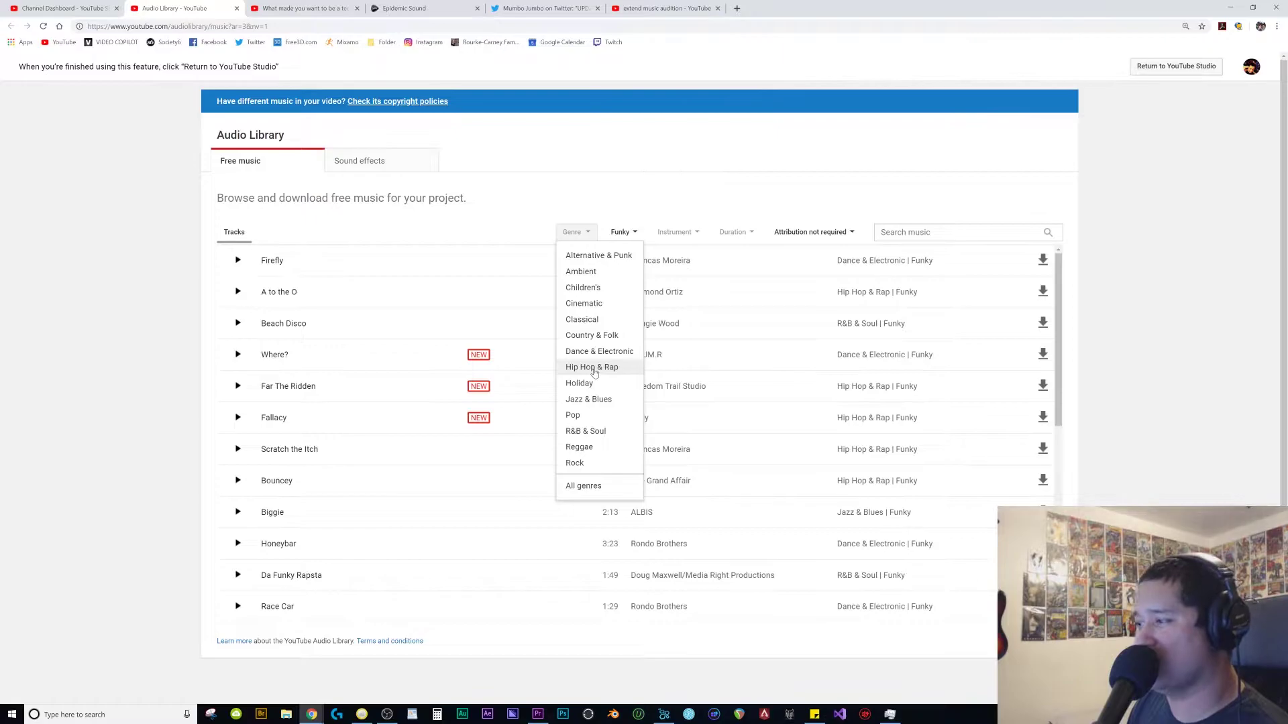
{"action": "left_click", "coordinate": [586, 431]}
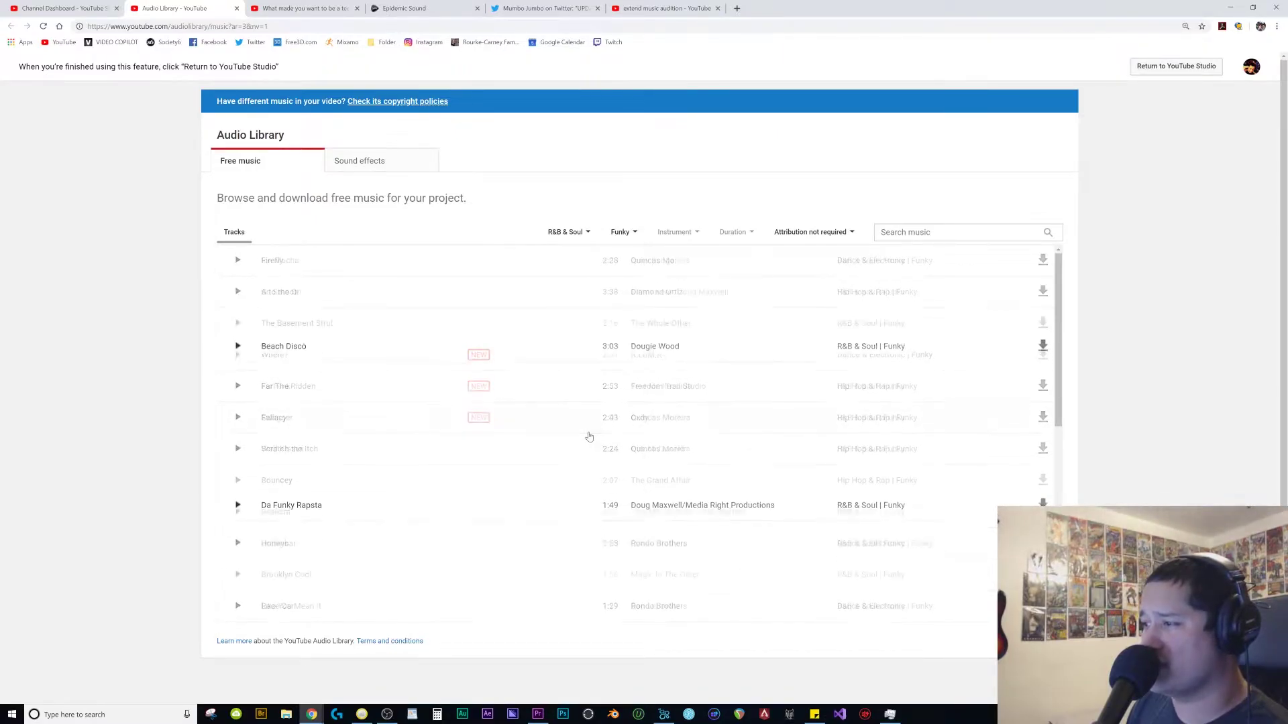
- Preview the tracks Swagger, Da Funky Rapsta and Realism, and stop the playback
{"action": "left_click", "coordinate": [237, 418]}
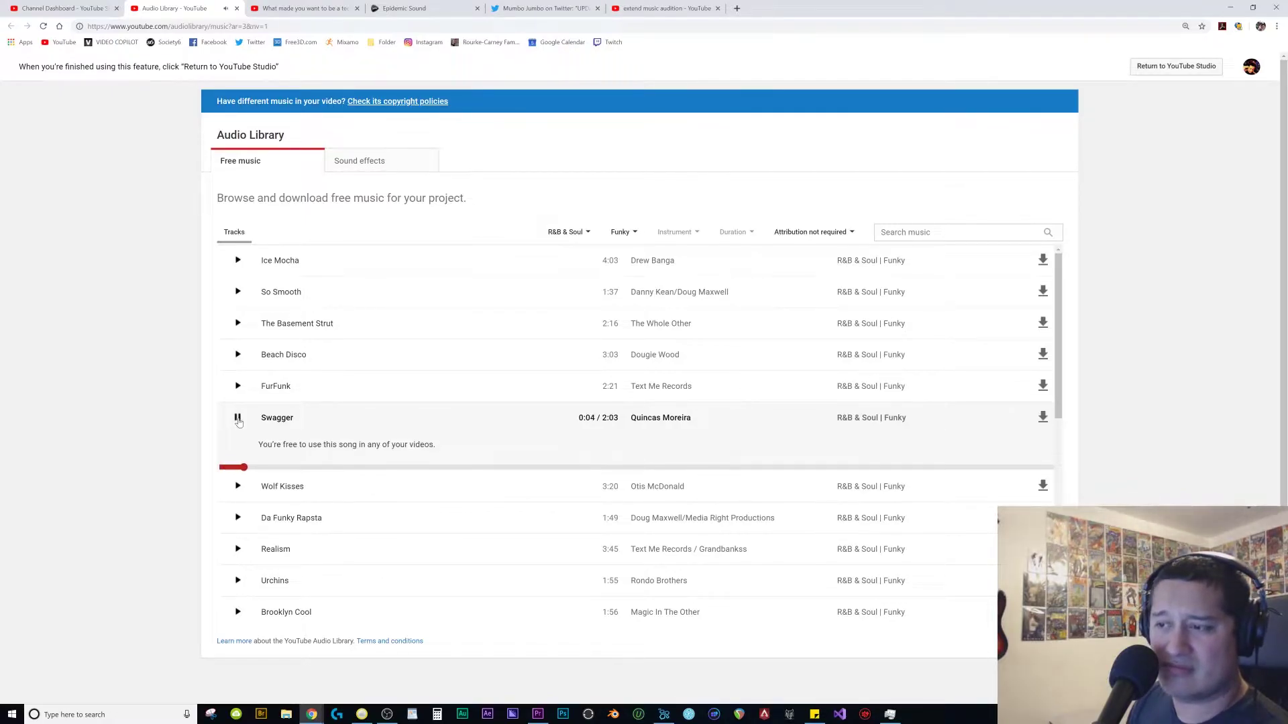
{"action": "left_click", "coordinate": [237, 418]}
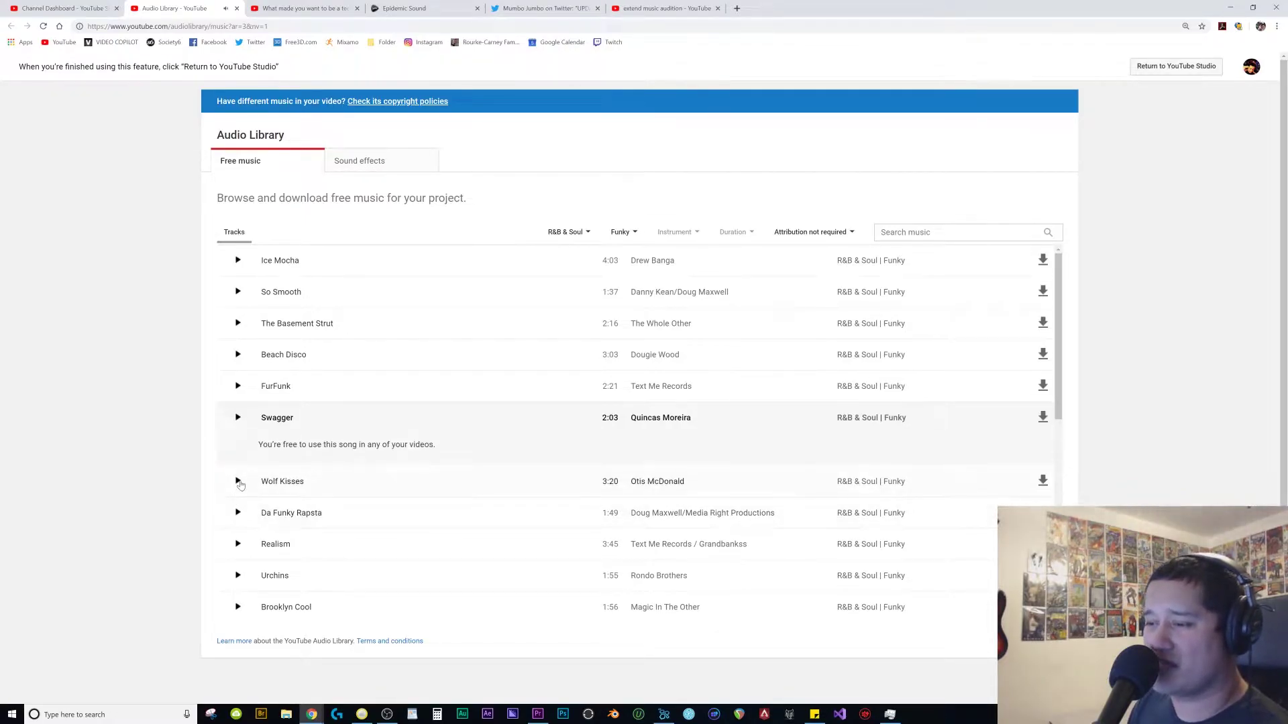
{"action": "left_click", "coordinate": [238, 513]}
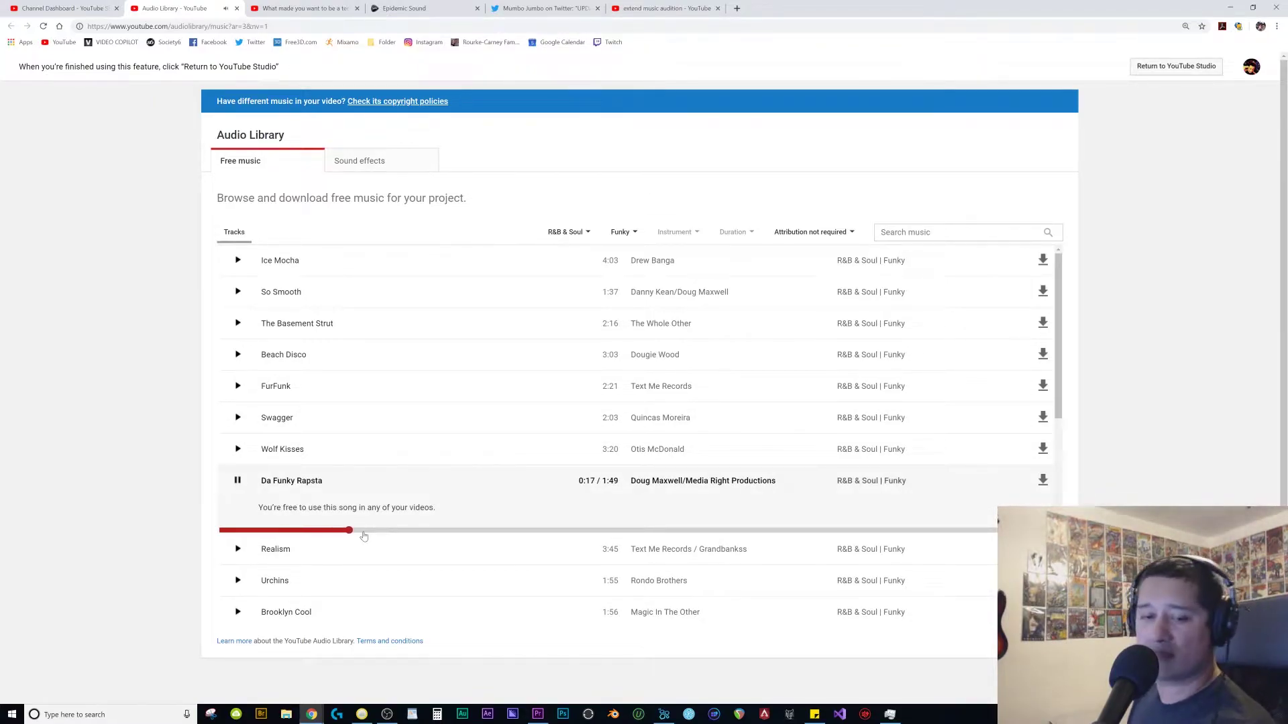
{"action": "left_click", "coordinate": [237, 548]}
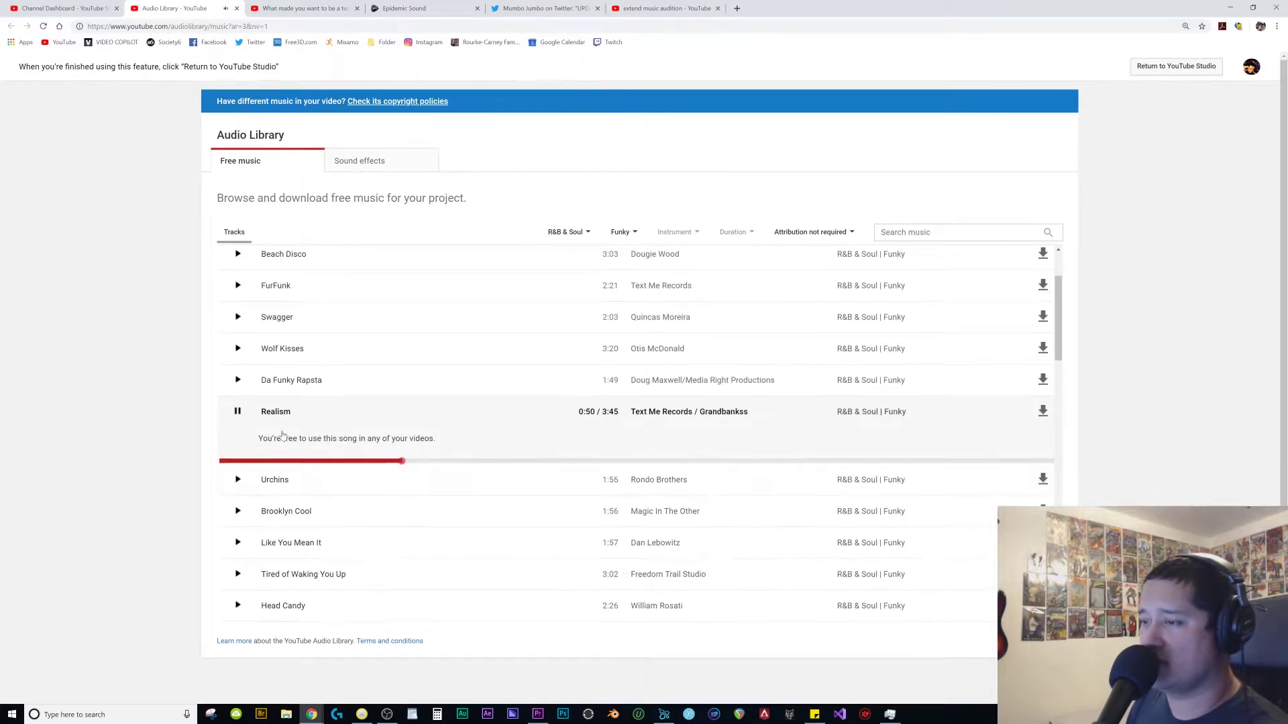
{"action": "left_click", "coordinate": [237, 412]}
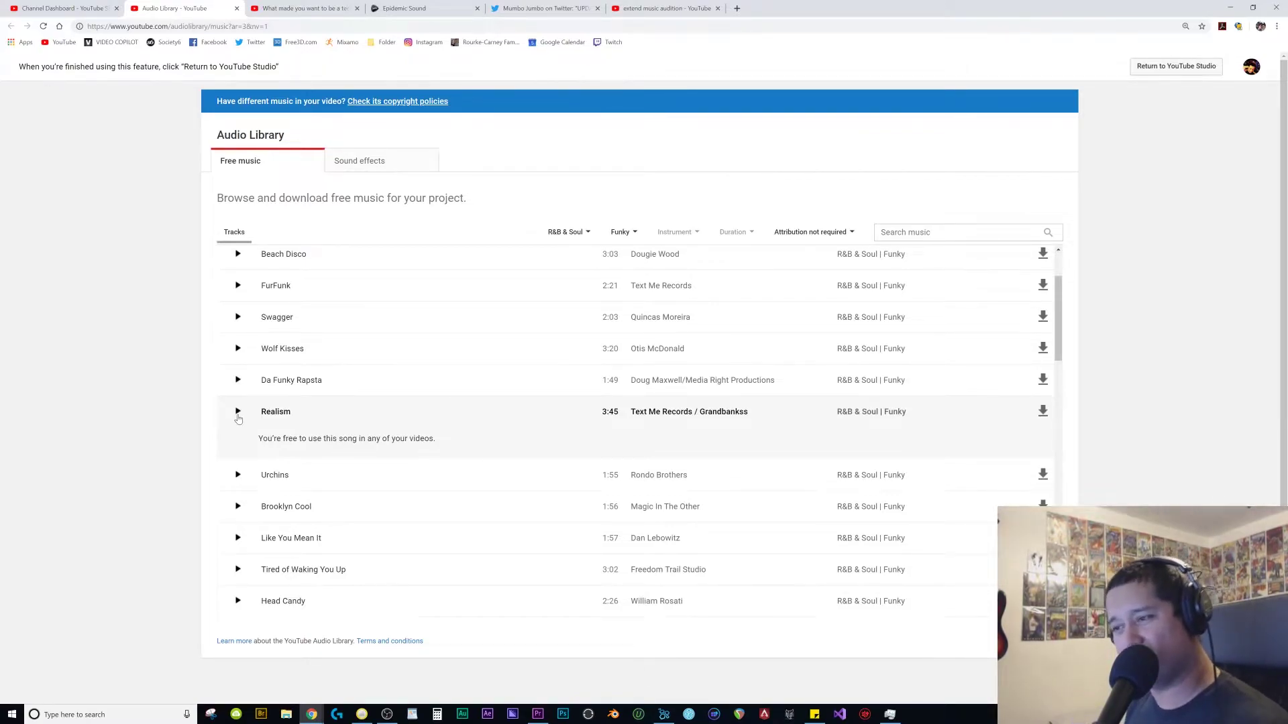
{"action": "left_click", "coordinate": [238, 412]}
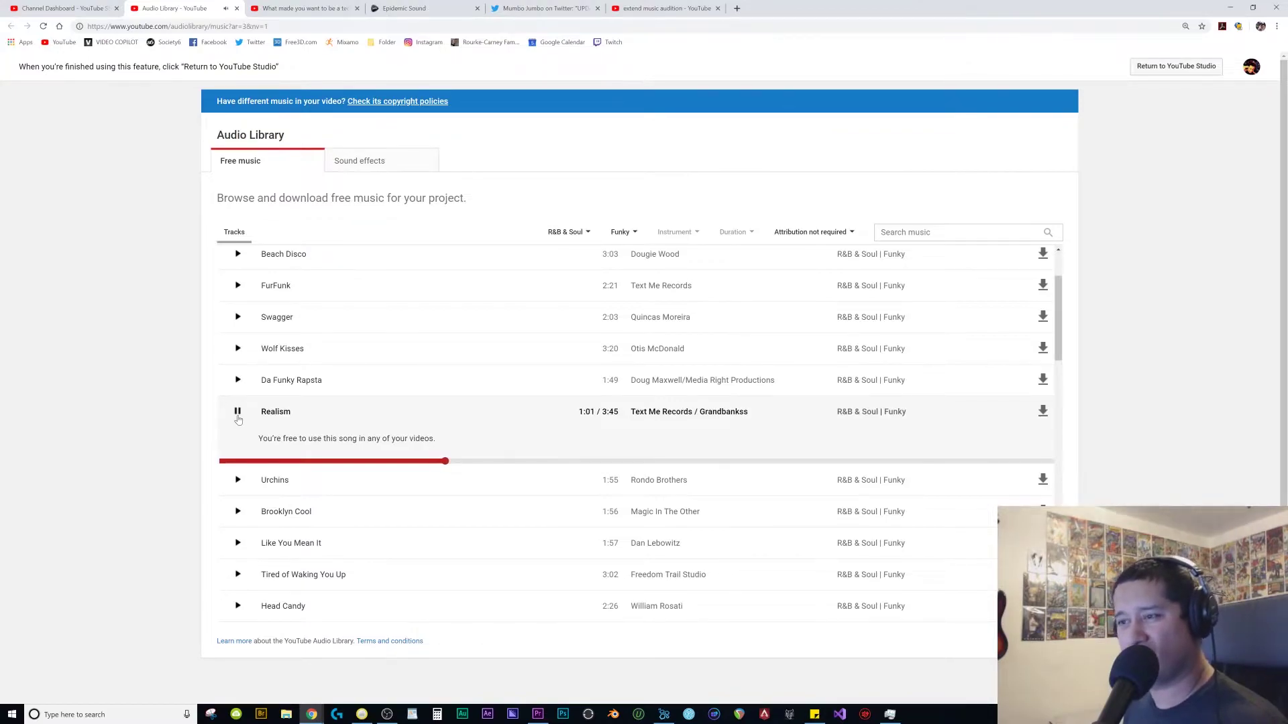
{"action": "left_click", "coordinate": [237, 415]}
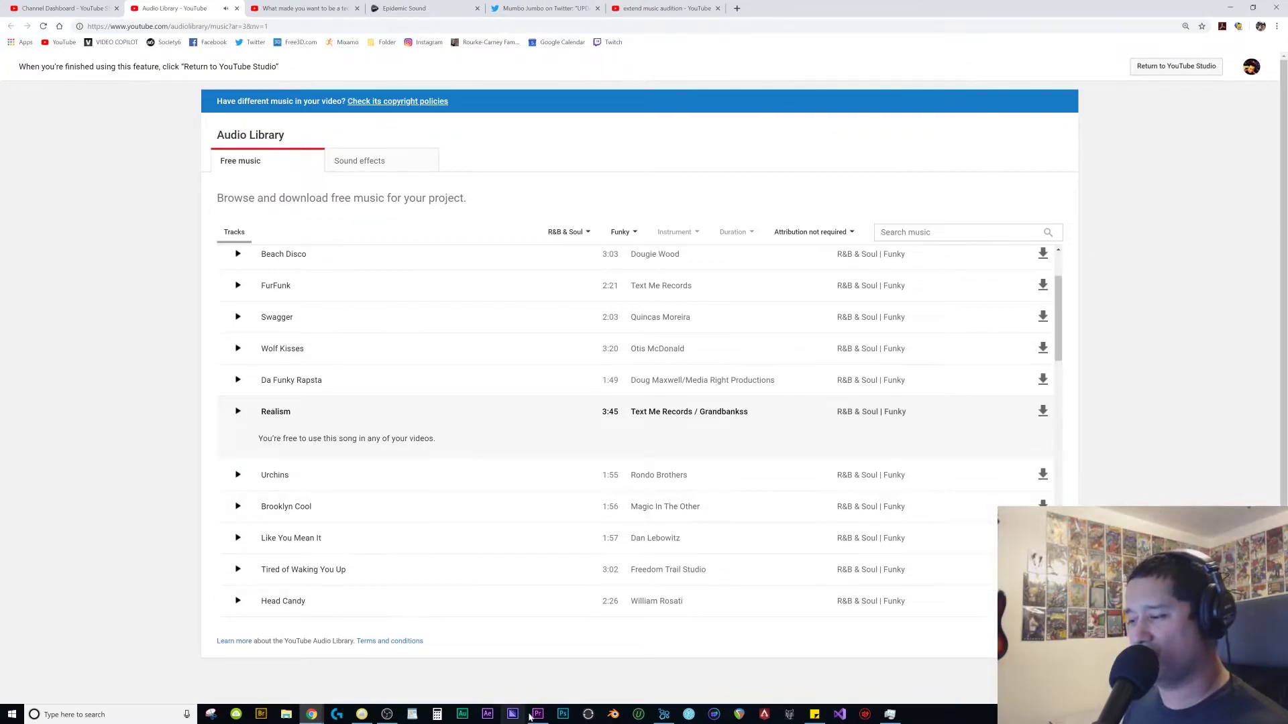
- Switch to Premiere Pro, open the Parametric Equalizer on the Audio 1 track and play the sequence through it
{"action": "left_click", "coordinate": [538, 714]}
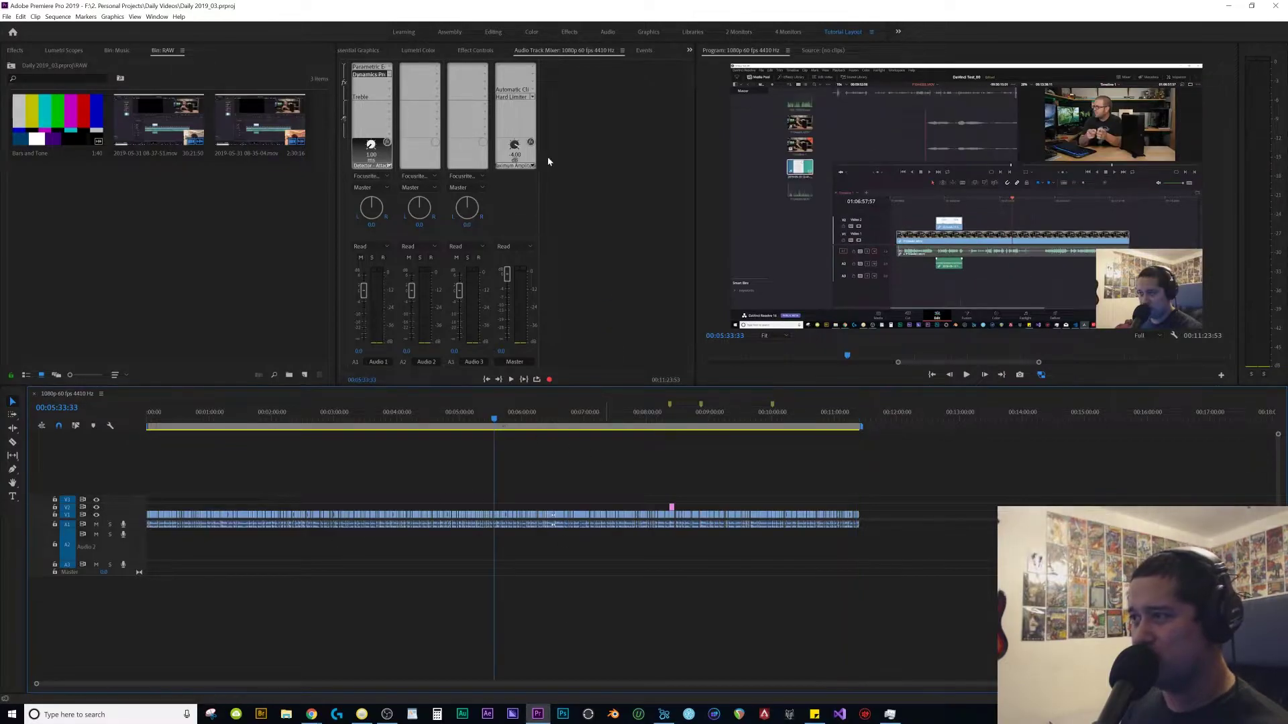
{"action": "double_click", "coordinate": [373, 69]}
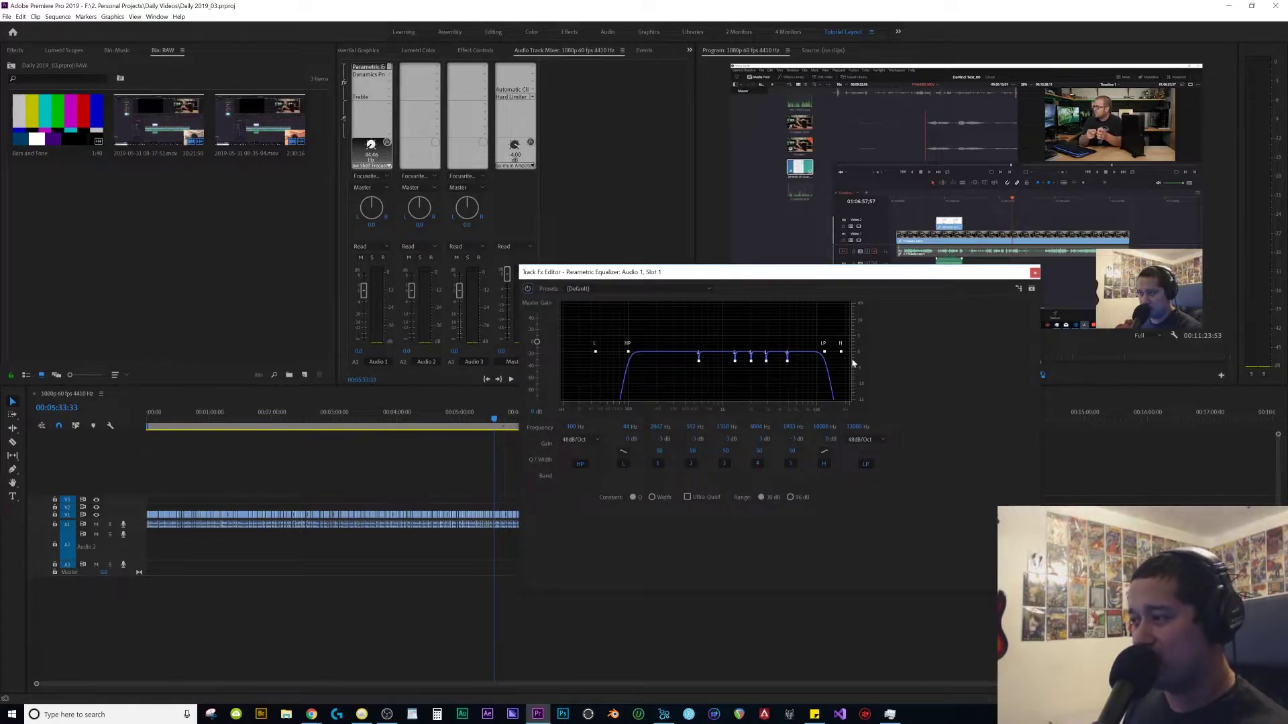
{"action": "key", "text": "space"}
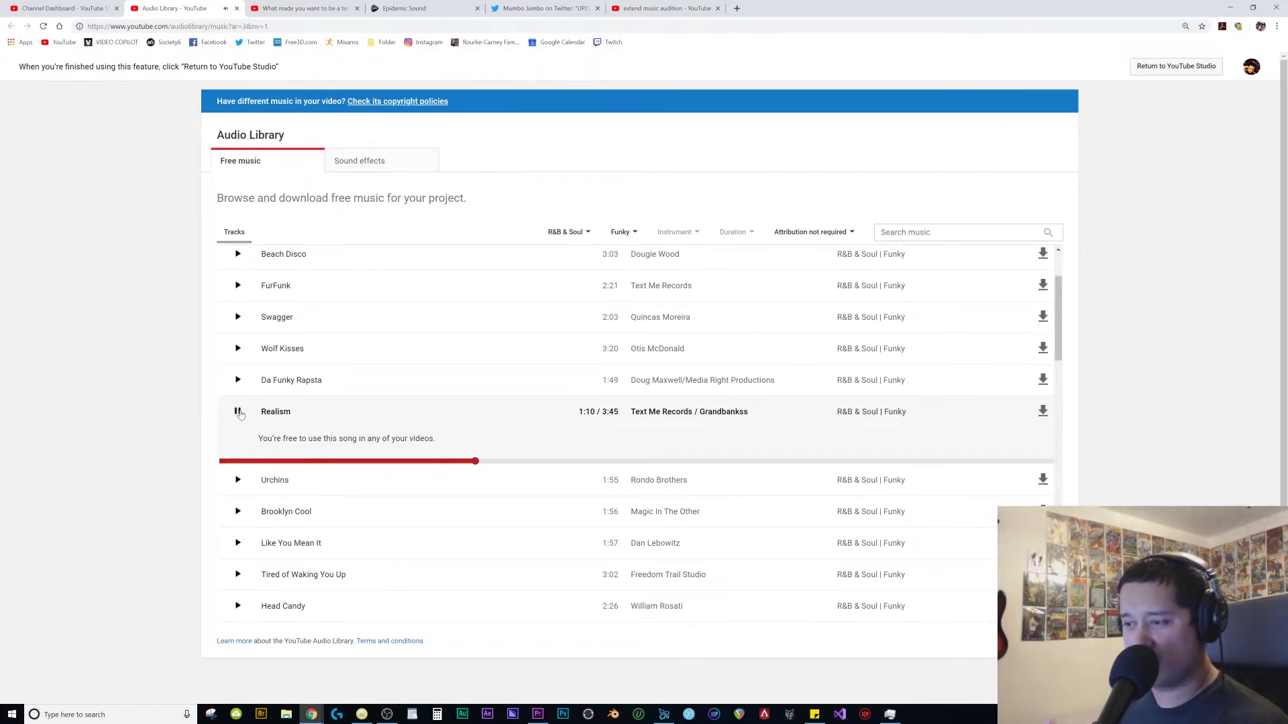
- Listen to more of the Realism track in the browser's Audio Library and download it as an MP3
{"action": "left_click", "coordinate": [238, 412]}
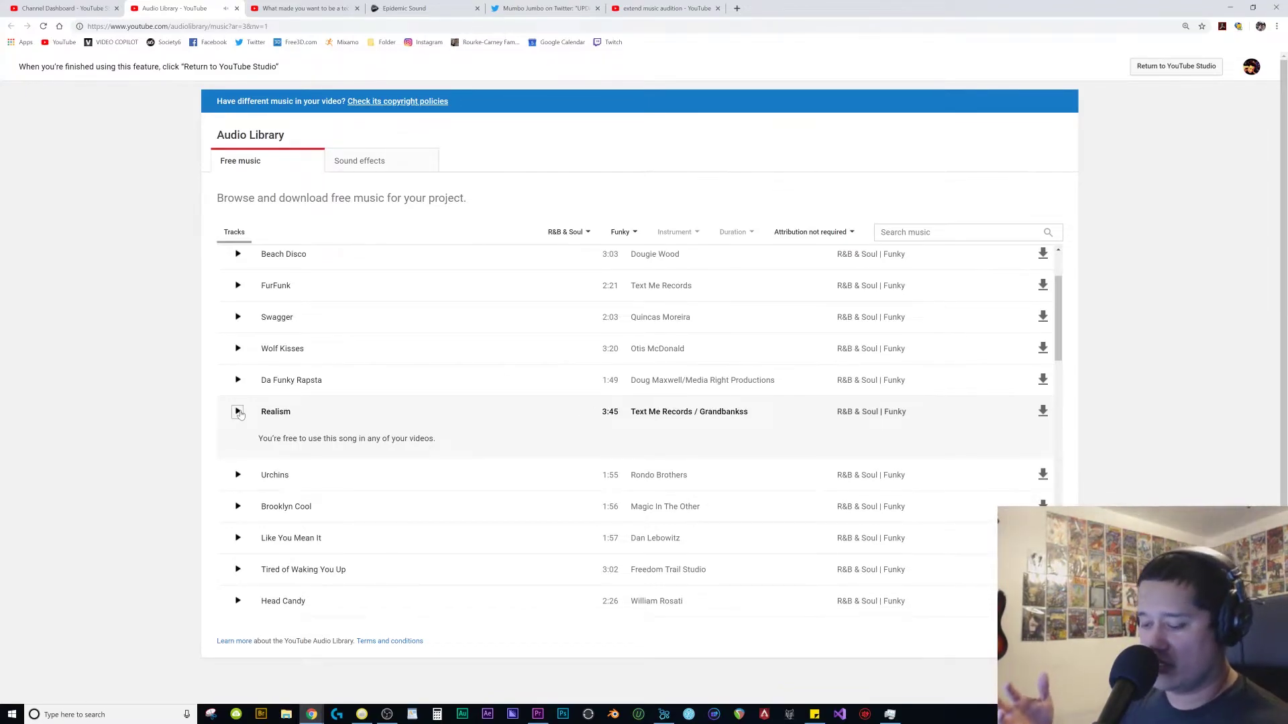
{"action": "left_click", "coordinate": [238, 412]}
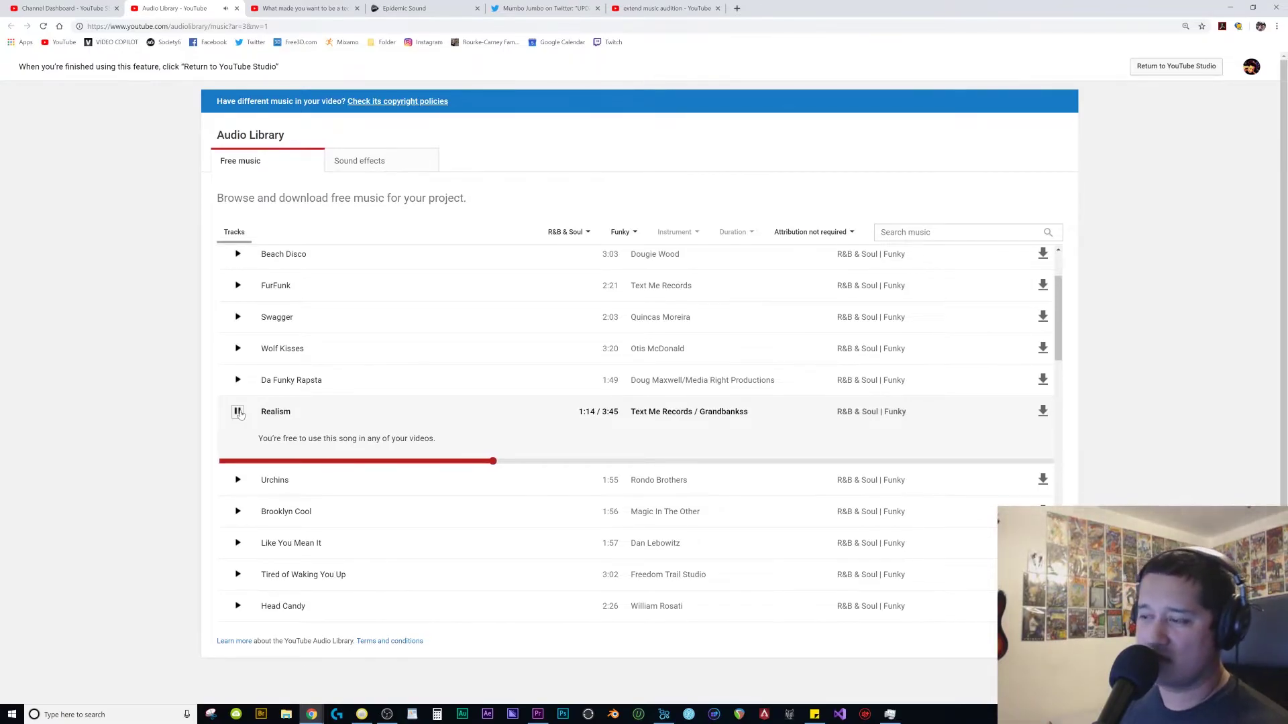
{"action": "left_click", "coordinate": [238, 412]}
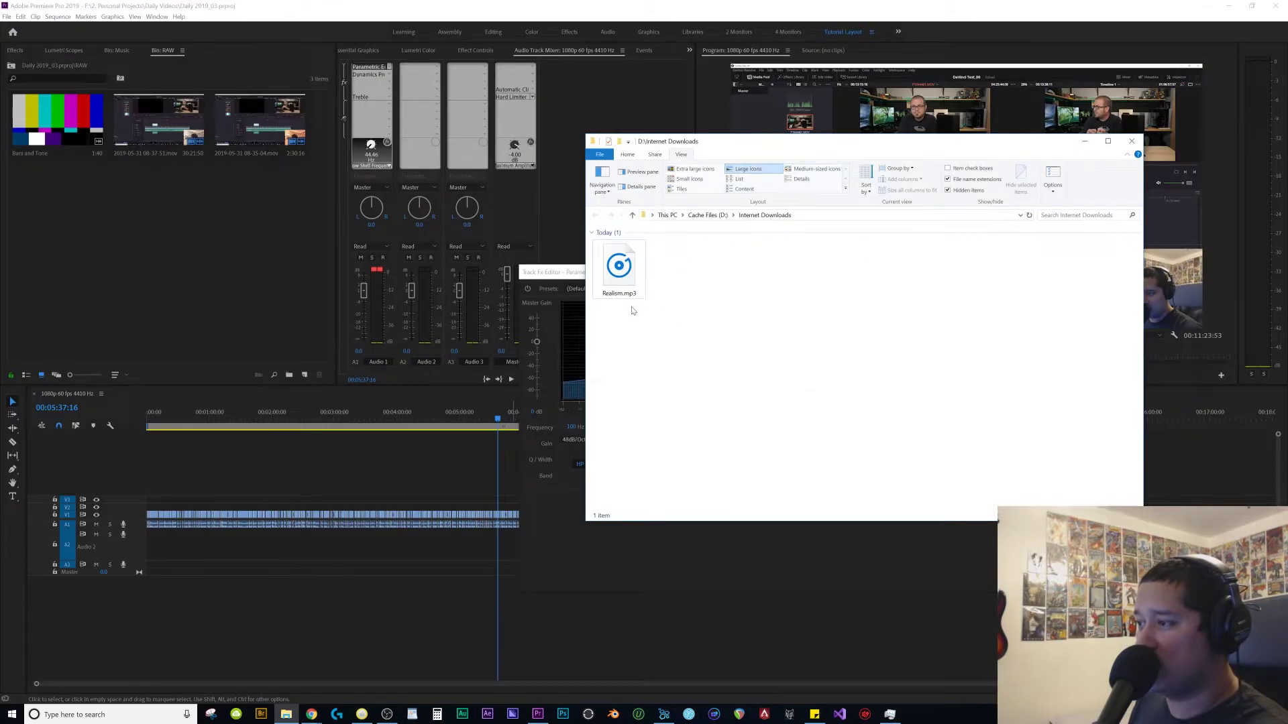
- Launch Adobe Audition and import Realism.mp3 from the Internet Downloads folder into its project files
{"action": "left_click", "coordinate": [623, 271]}
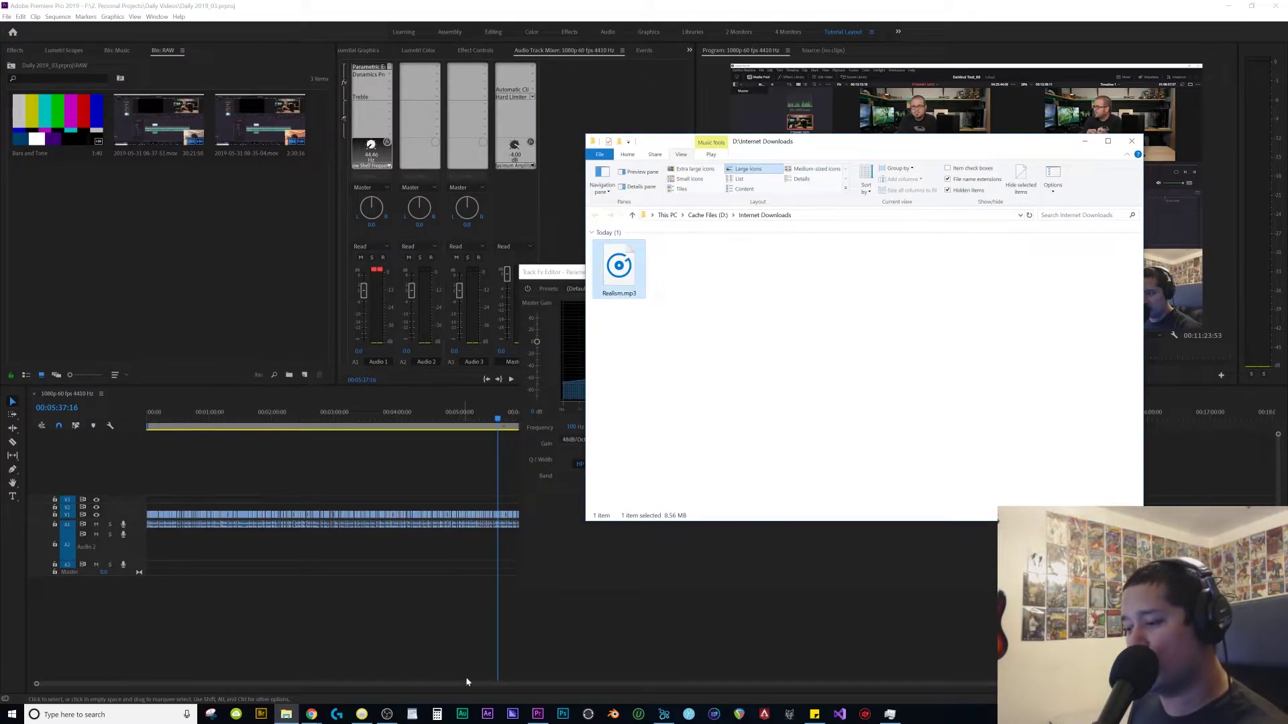
{"action": "left_click", "coordinate": [464, 716]}
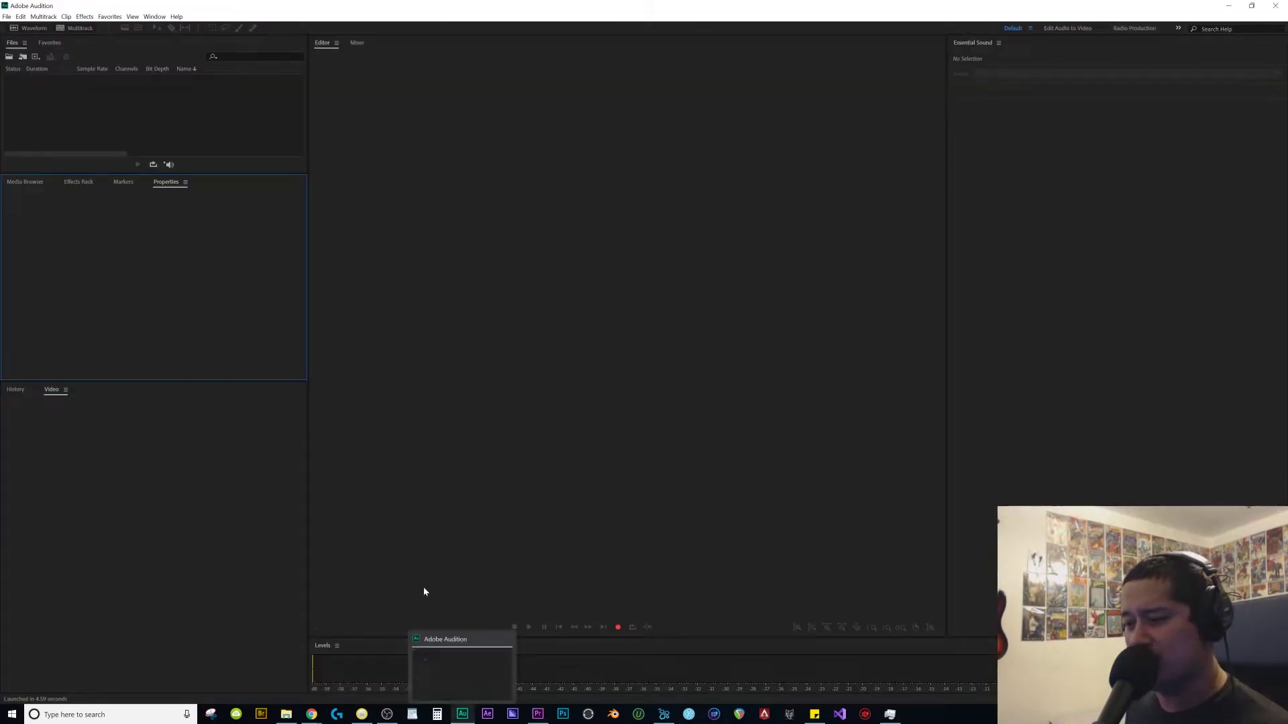
{"action": "left_click", "coordinate": [545, 719]}
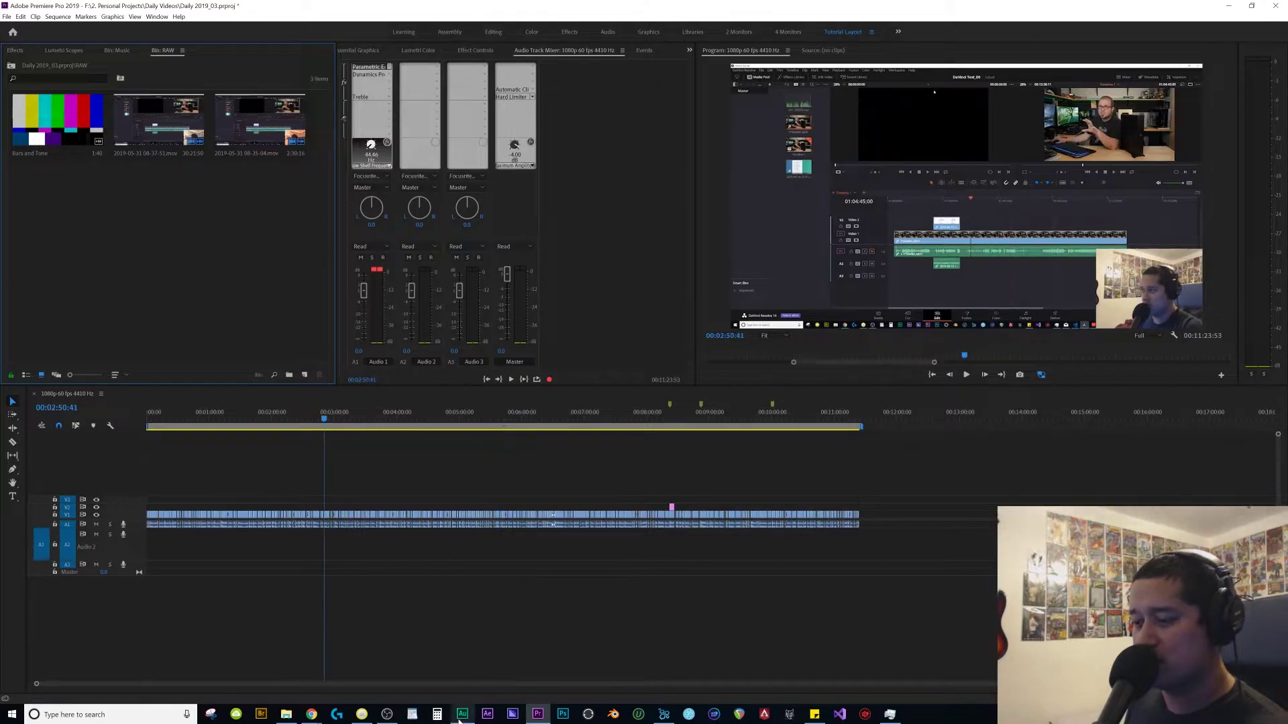
{"action": "left_click", "coordinate": [462, 717]}
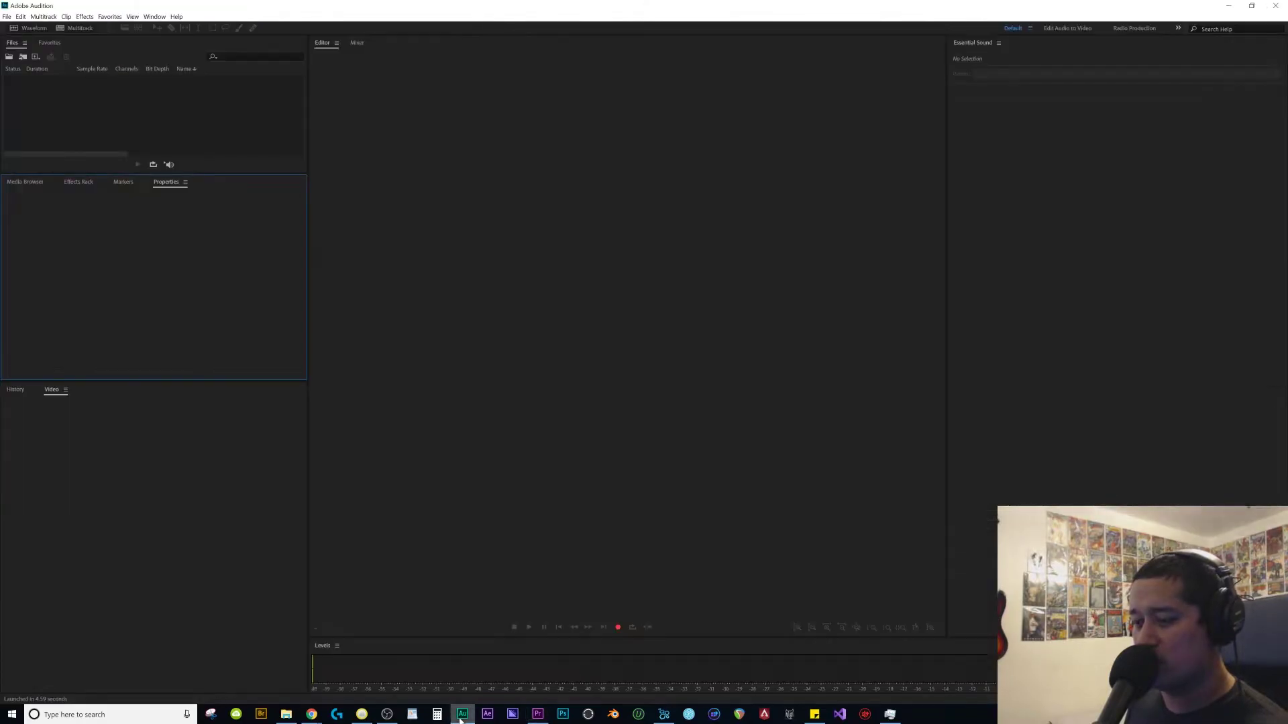
{"action": "left_click", "coordinate": [285, 718]}
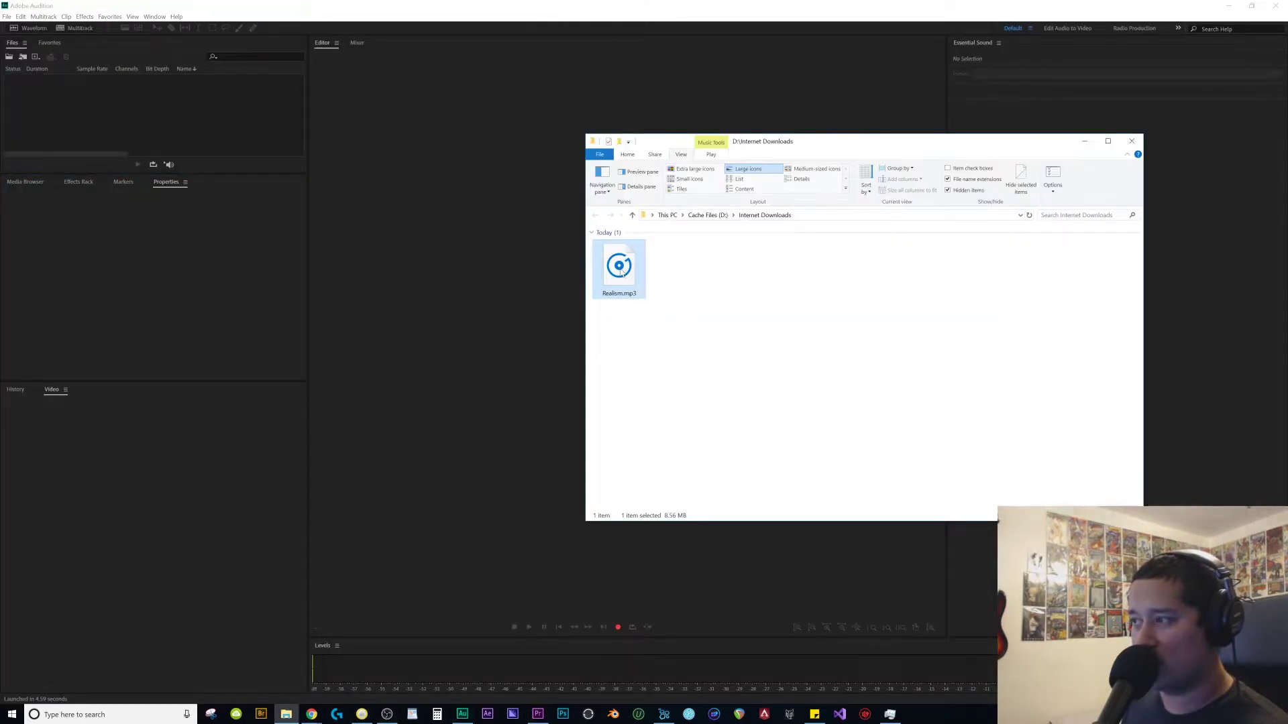
{"action": "left_click_drag", "start_coordinate": [620, 269], "coordinate": [175, 137]}
{"action": "left_click", "coordinate": [215, 132]}
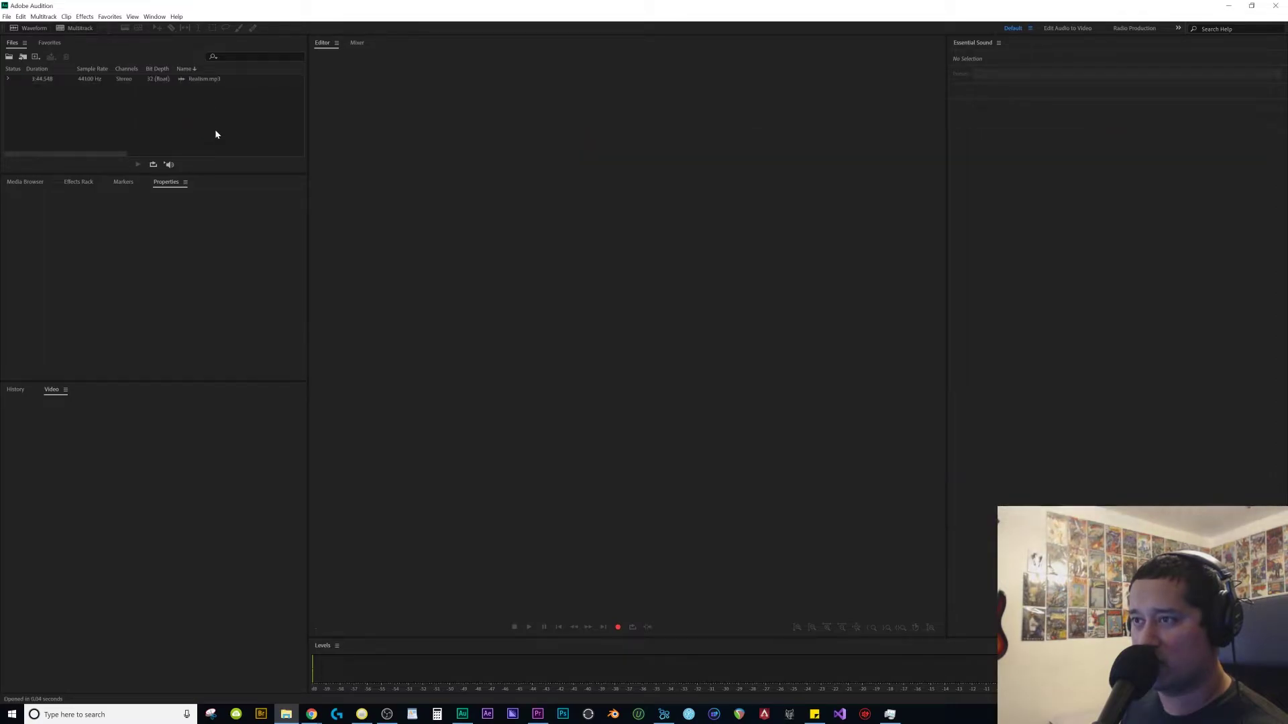
- Create a 44100 Hz multitrack session named Youtube song_0- in a new Music Extended folder inside Daily Videos
{"action": "left_click", "coordinate": [72, 30]}
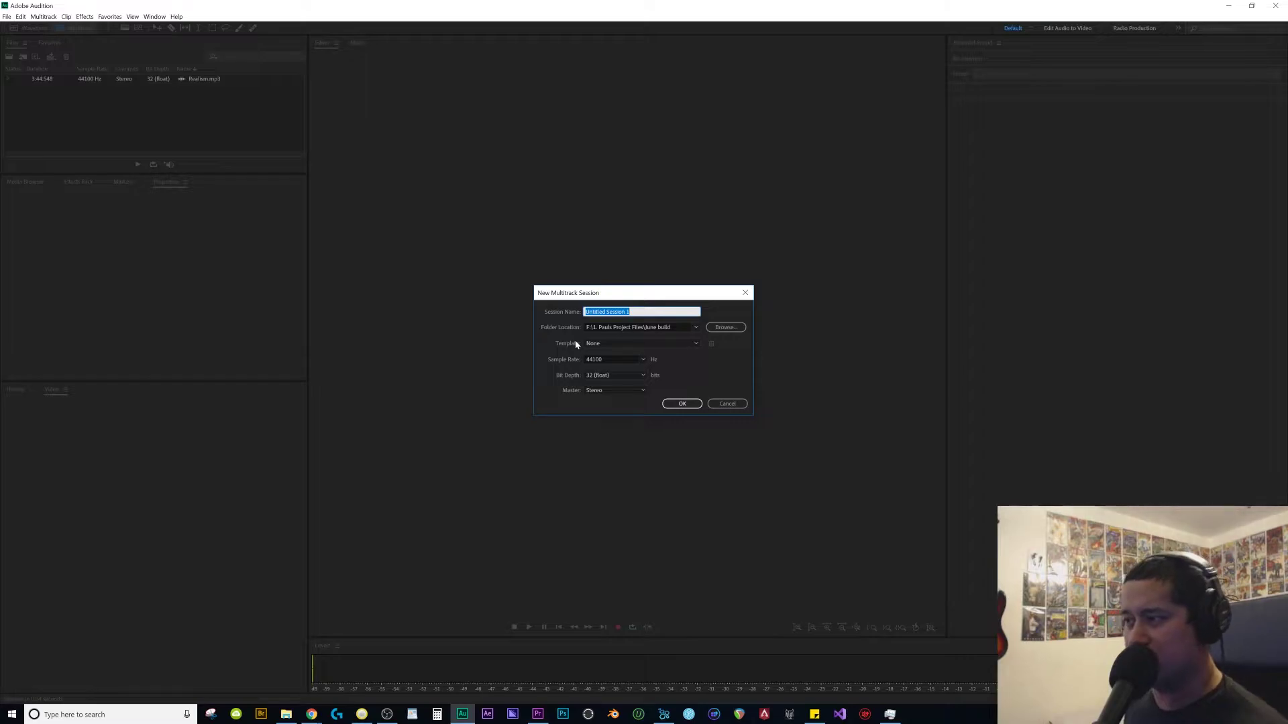
{"action": "left_click", "coordinate": [725, 327]}
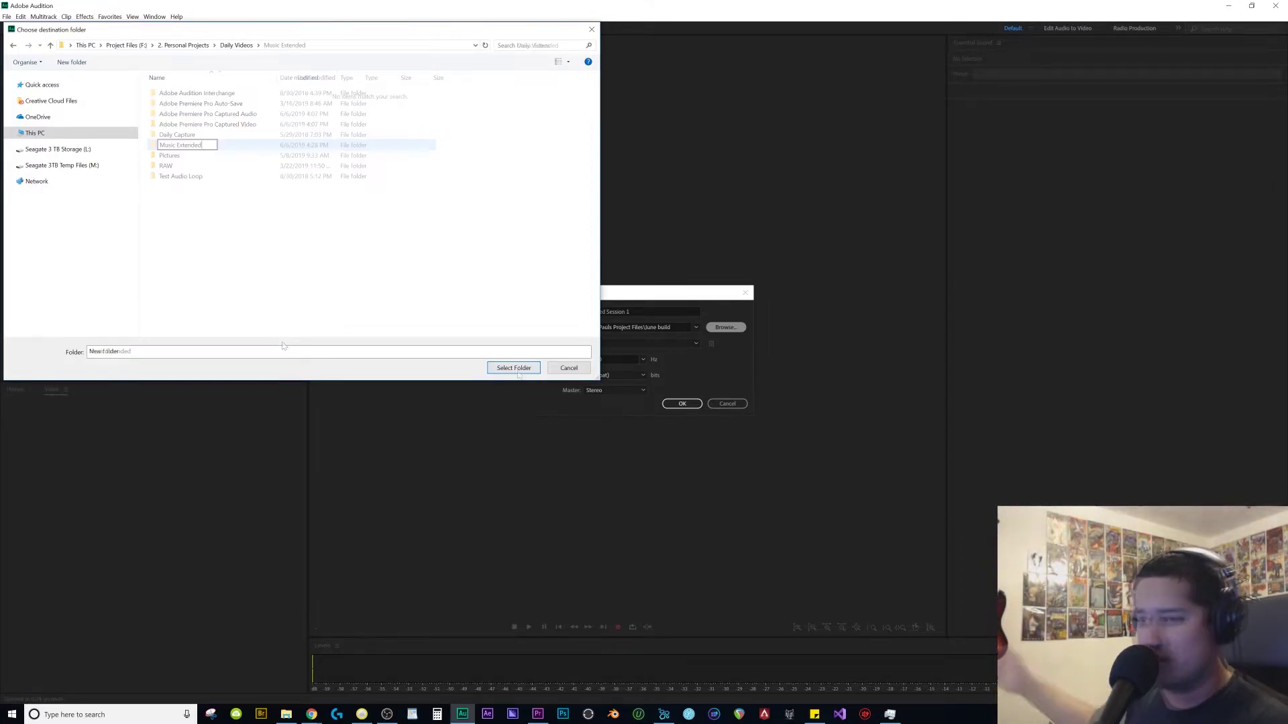
{"action": "left_click", "coordinate": [514, 367]}
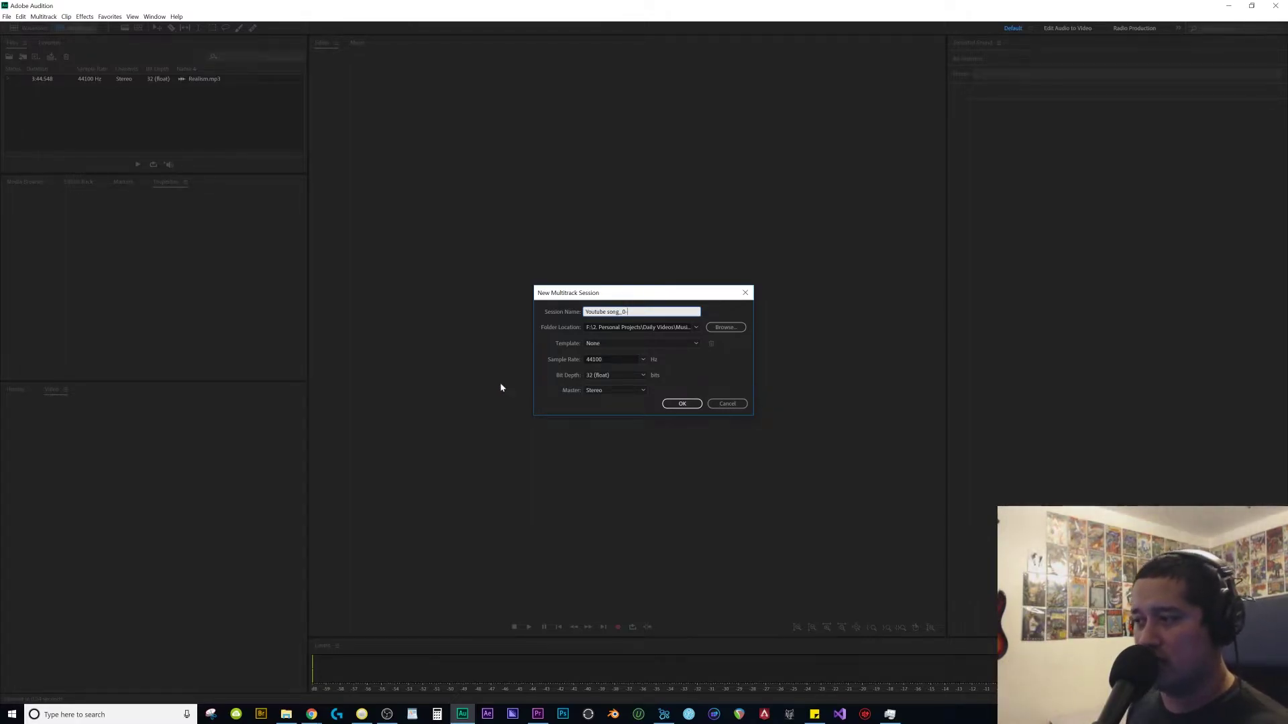
{"action": "left_click", "coordinate": [609, 361]}
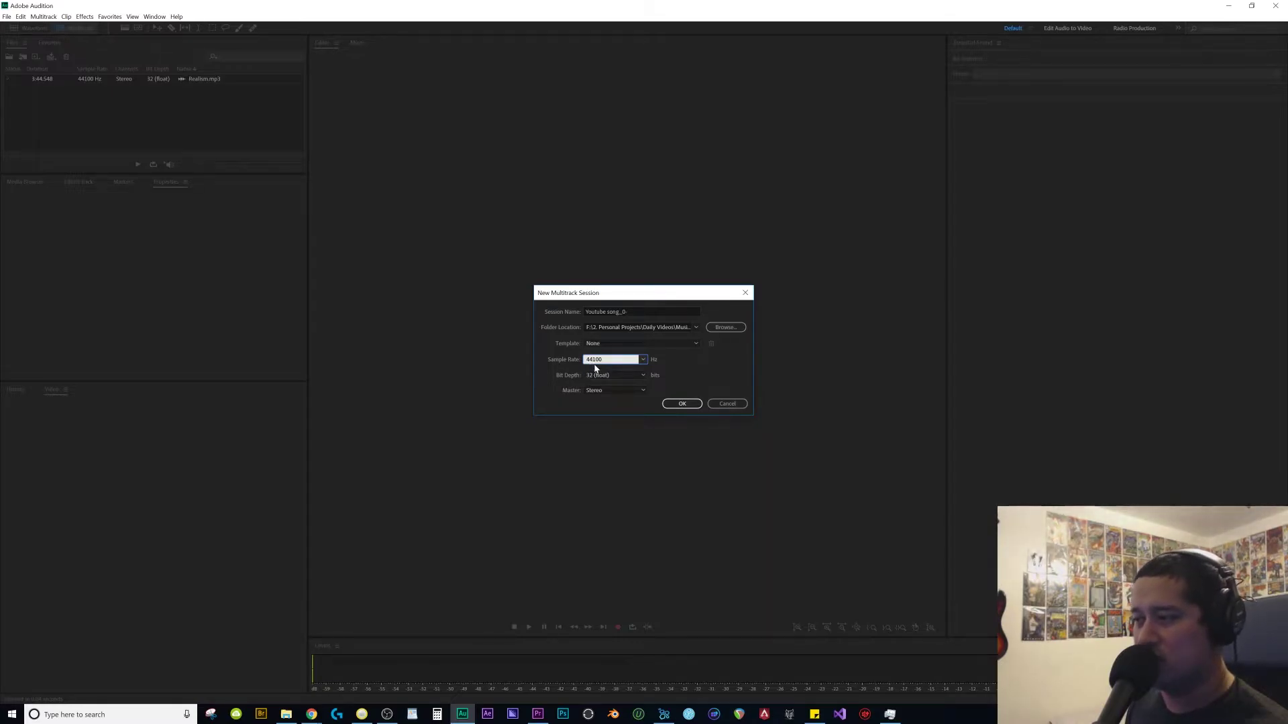
{"action": "left_click", "coordinate": [683, 405]}
- Place Realism.mp3 at the start of Track 1 and compare the session and song entries in the project files
{"action": "left_click_drag", "start_coordinate": [102, 87], "coordinate": [415, 140]}
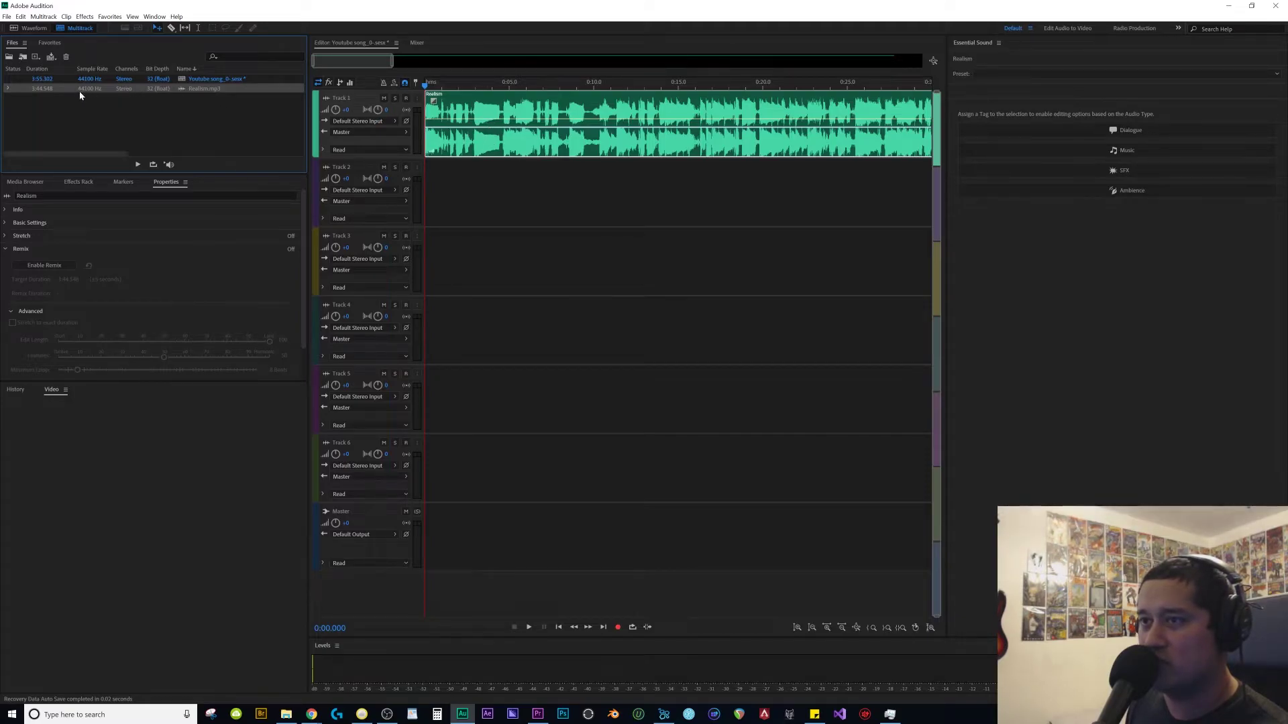
{"action": "left_click", "coordinate": [99, 81]}
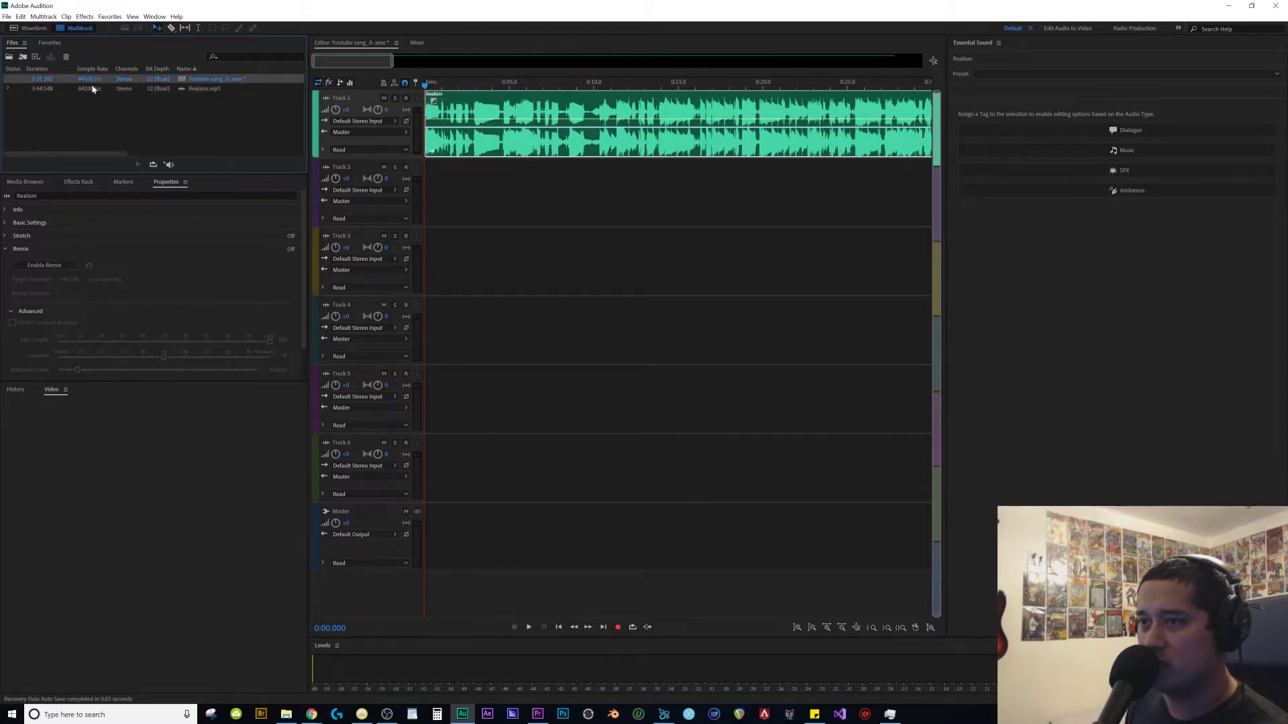
{"action": "left_click", "coordinate": [93, 87]}
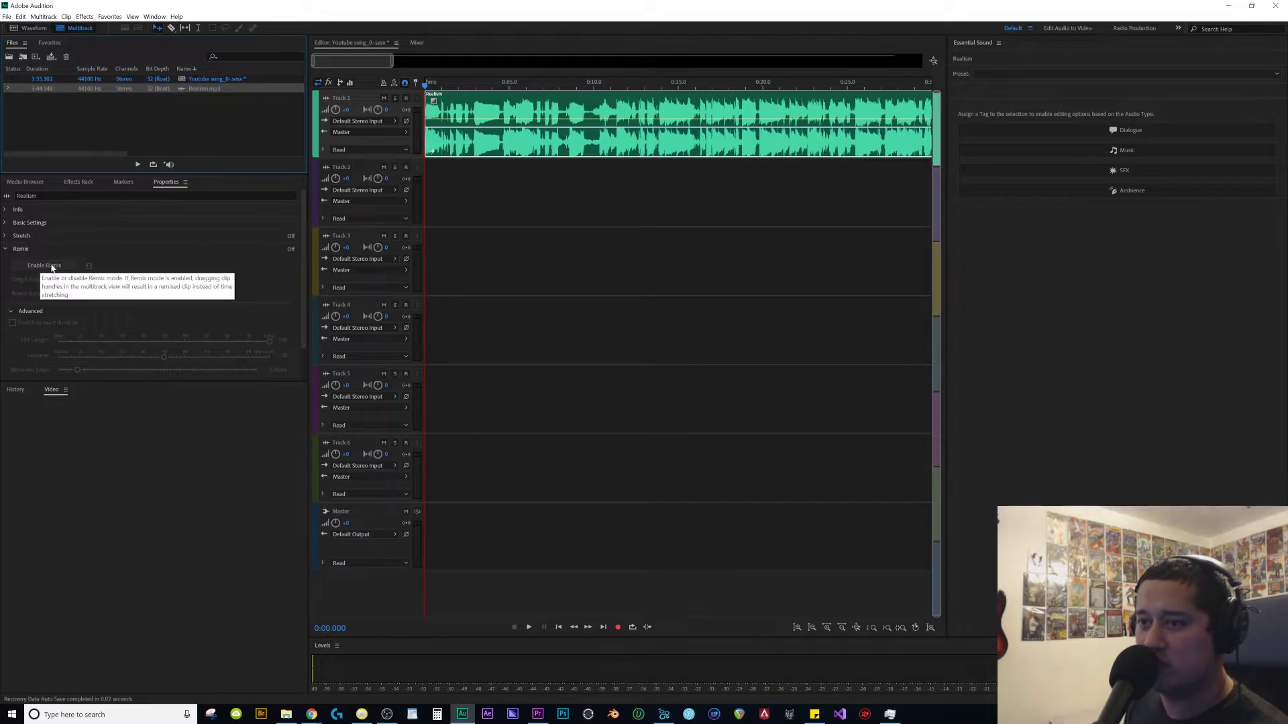
- Enable Remix on the Realism clip, set its target duration to 15:44.548 and fit the whole clip in view
{"action": "left_click", "coordinate": [62, 268]}
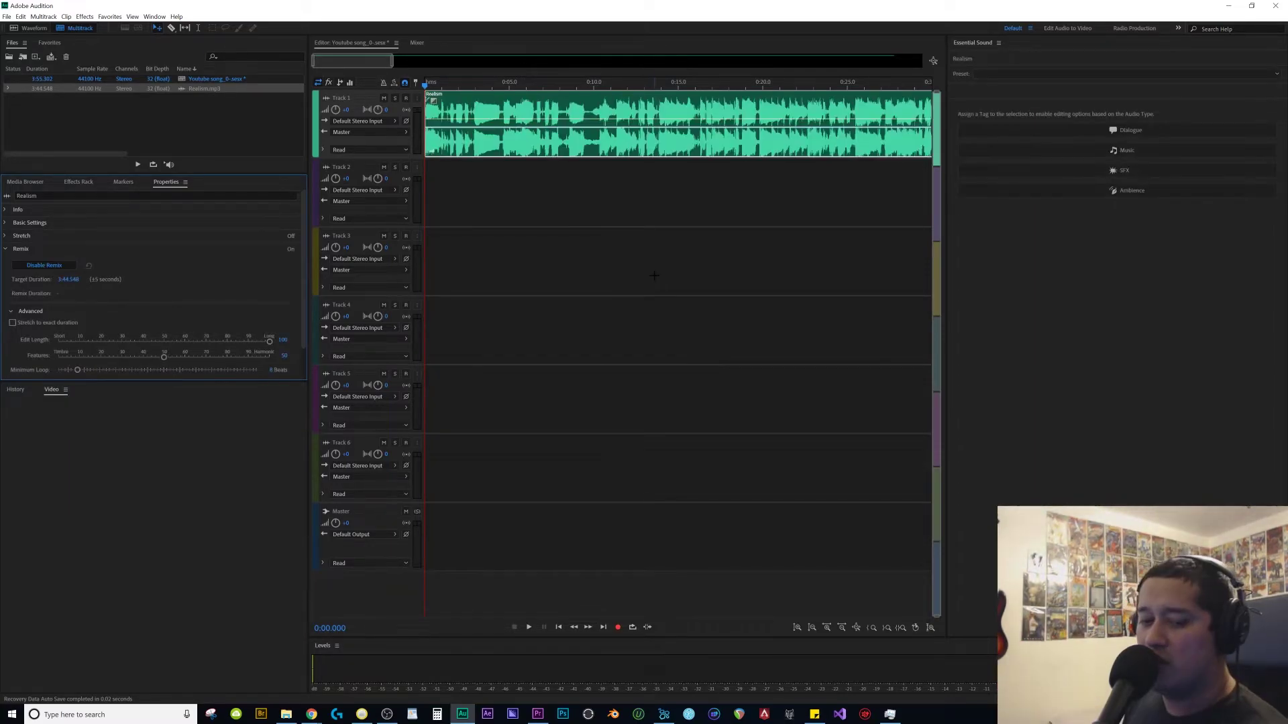
{"action": "left_click", "coordinate": [65, 280]}
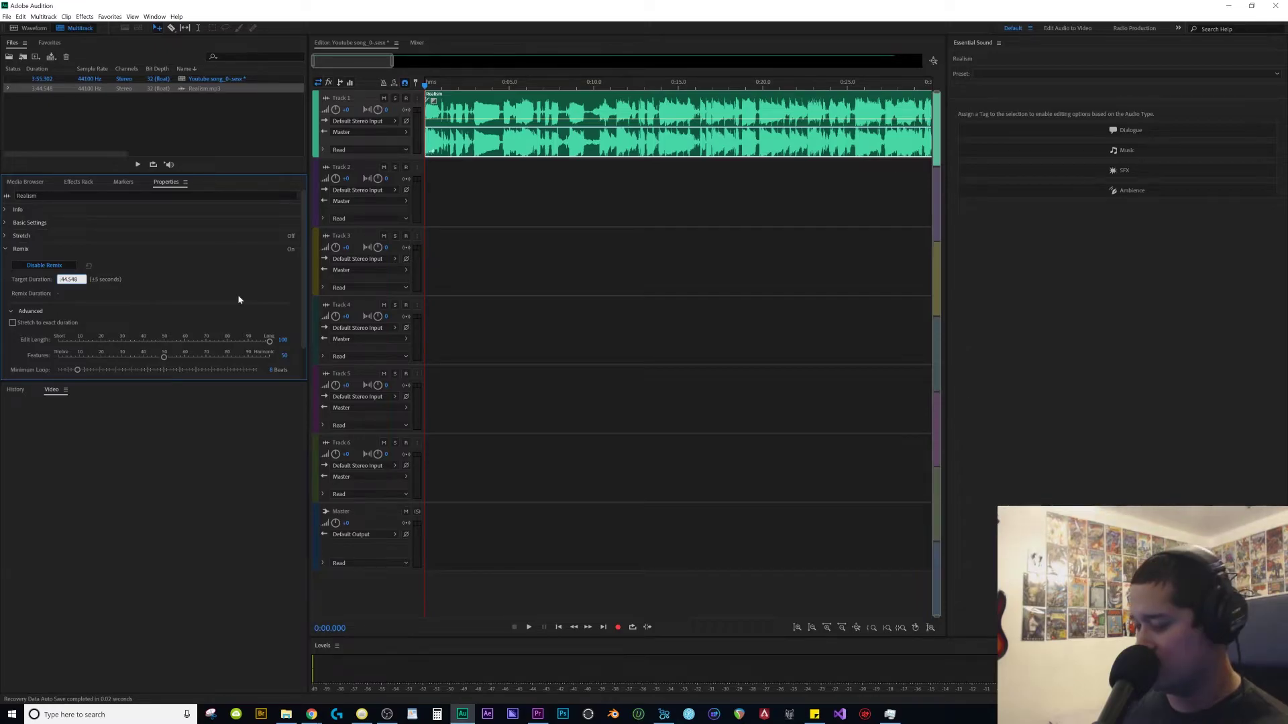
{"action": "key", "text": "BackSpace"}
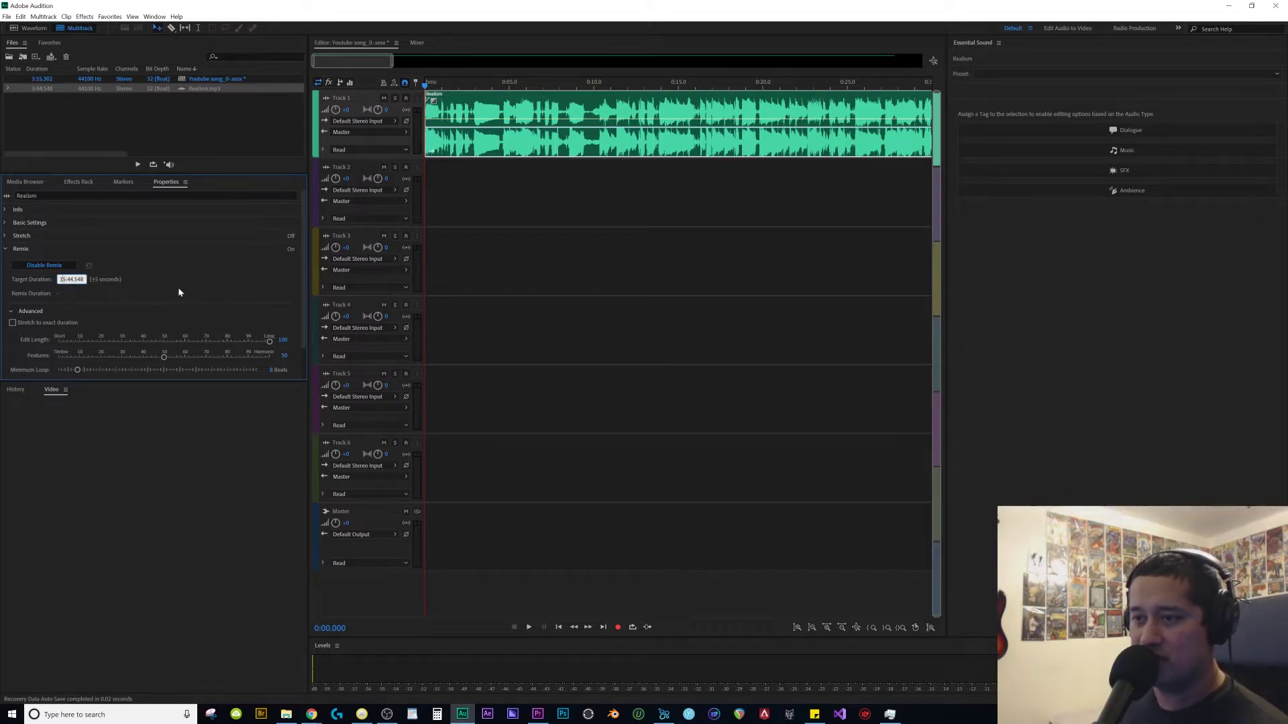
{"action": "key", "text": "Return"}
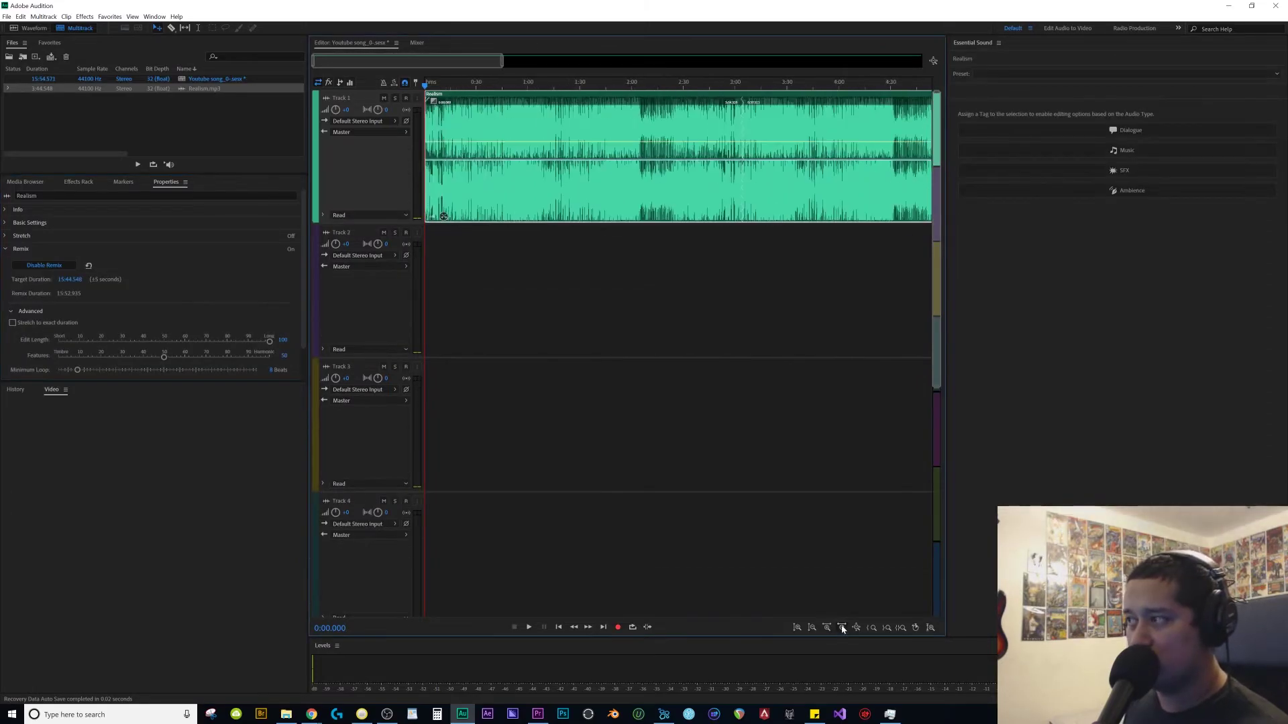
{"action": "left_click", "coordinate": [842, 627]}
{"action": "left_click", "coordinate": [842, 627]}
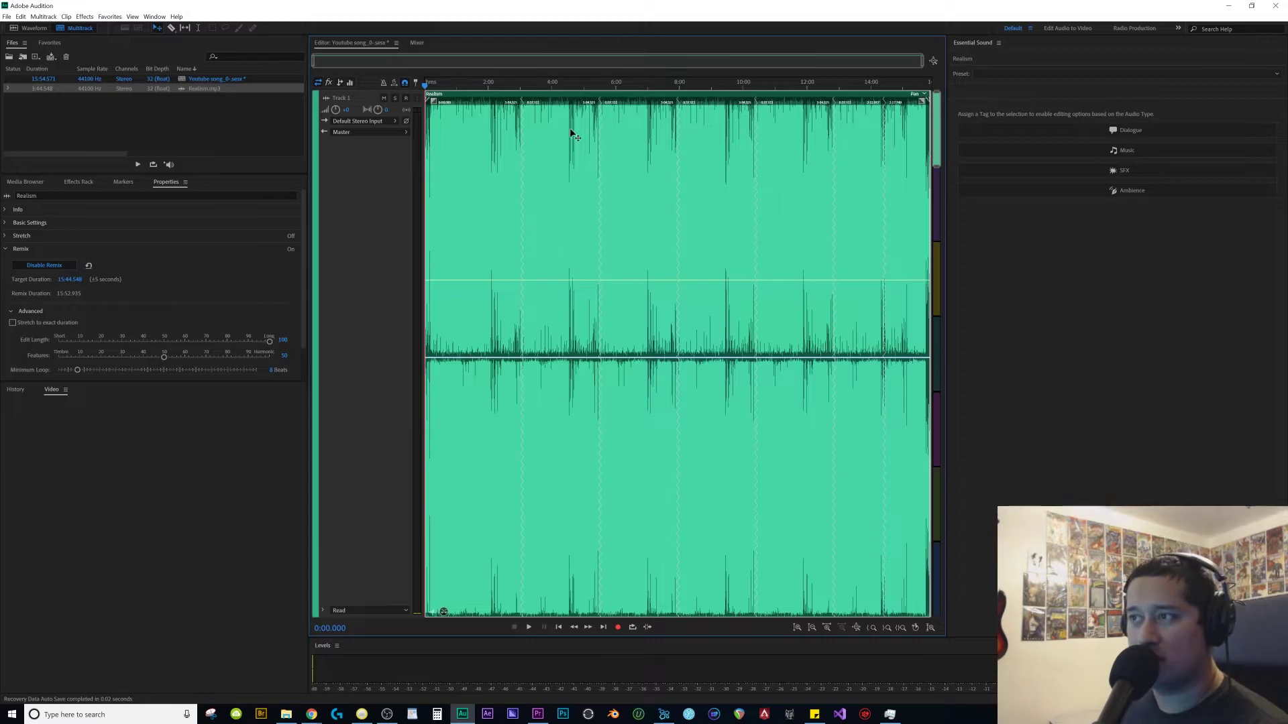
{"action": "left_click", "coordinate": [7, 16]}
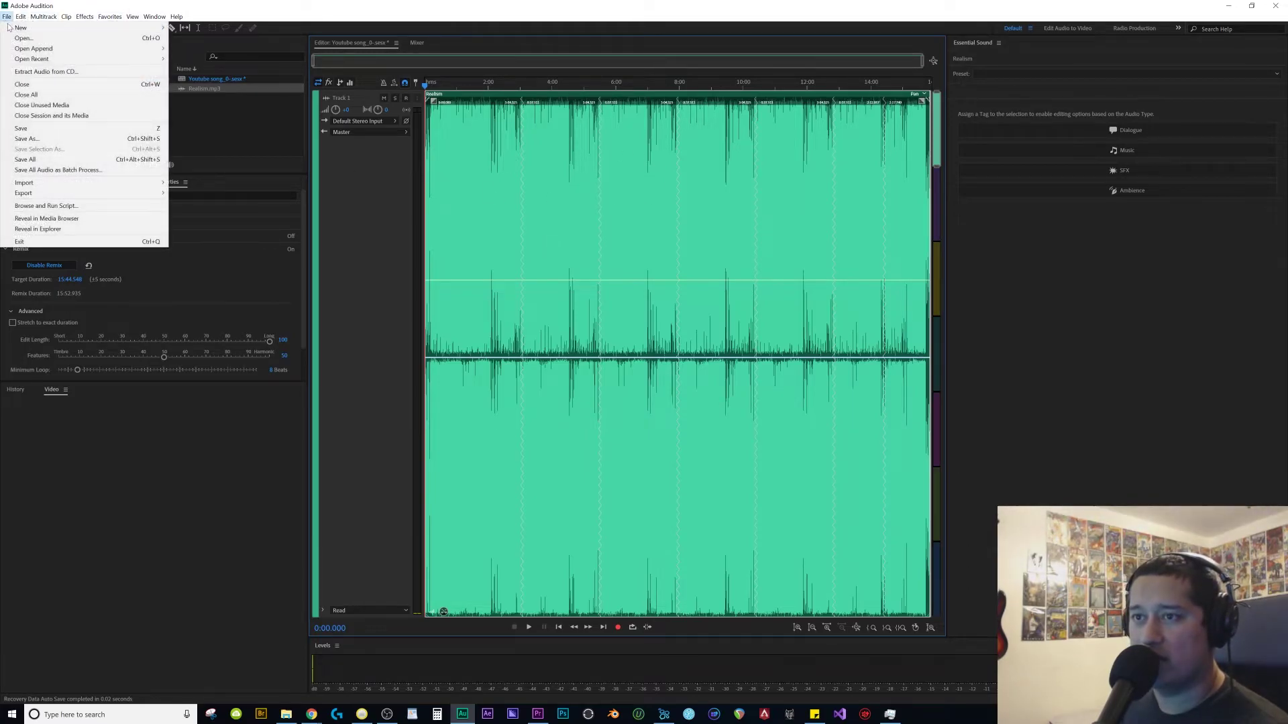
{"action": "mouse_move", "coordinate": [126, 189]}
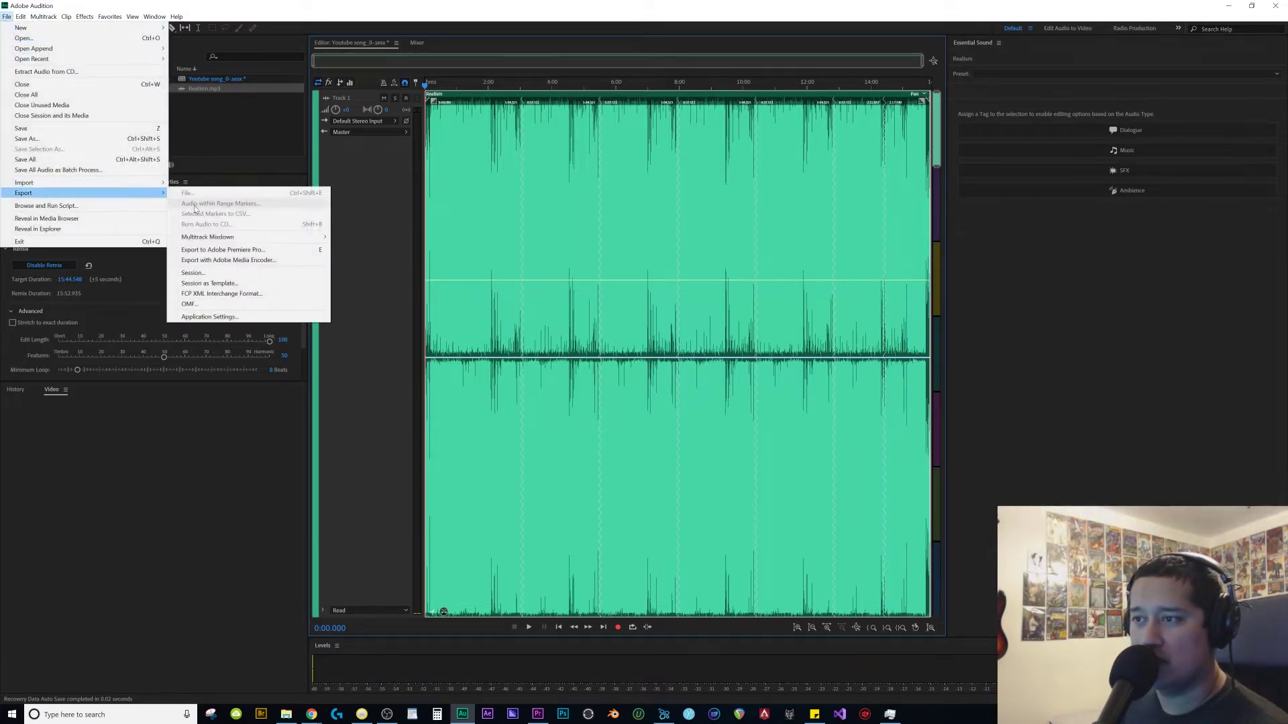
{"action": "left_click", "coordinate": [244, 251]}
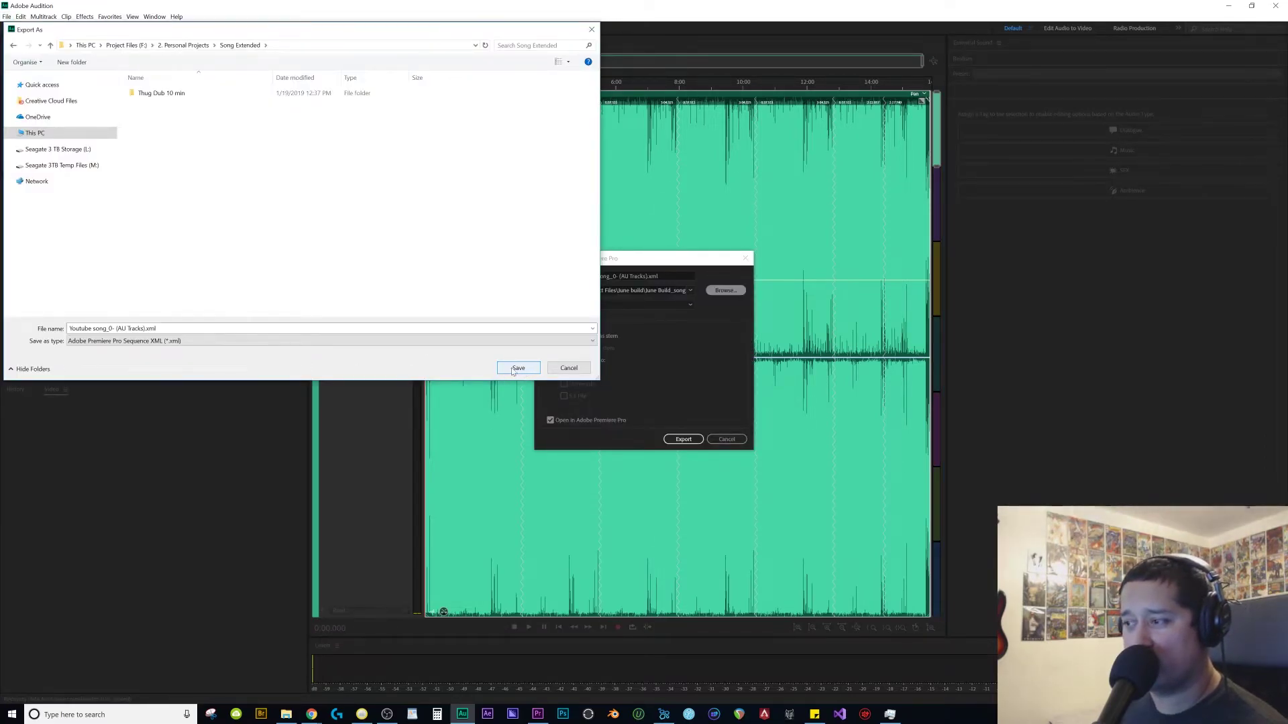
{"action": "left_click", "coordinate": [519, 368]}
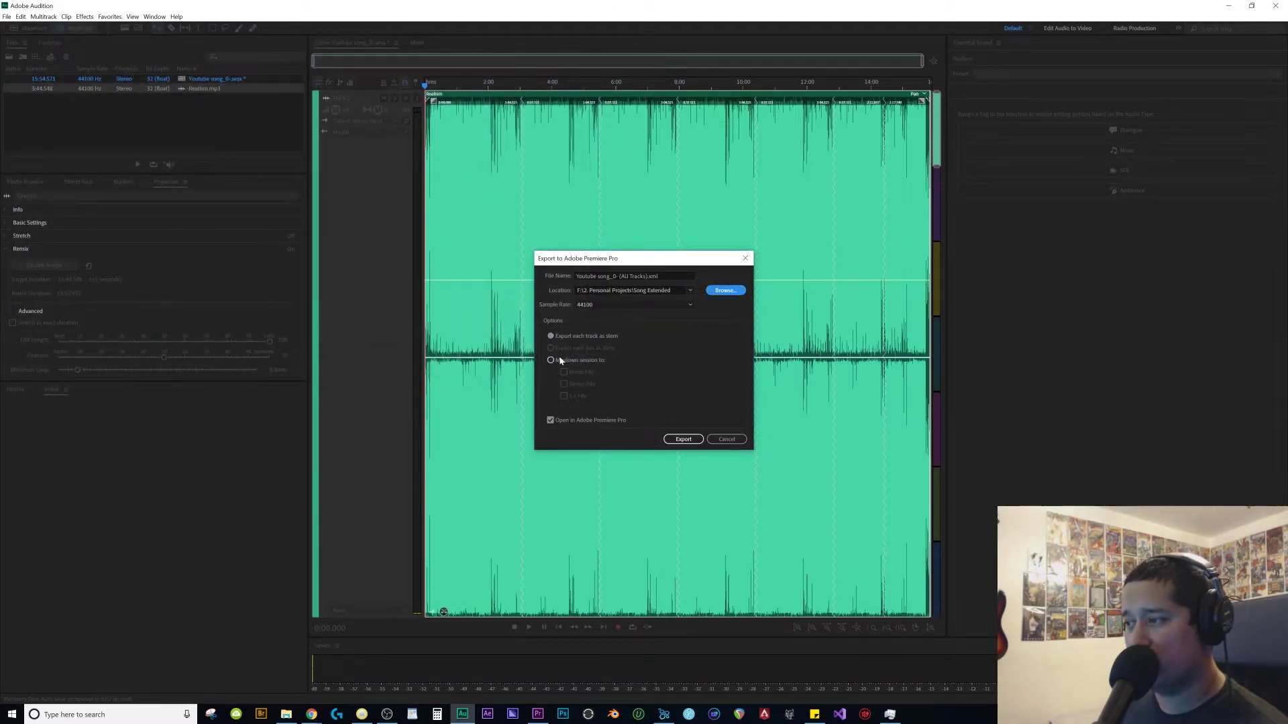
{"action": "left_click", "coordinate": [550, 361]}
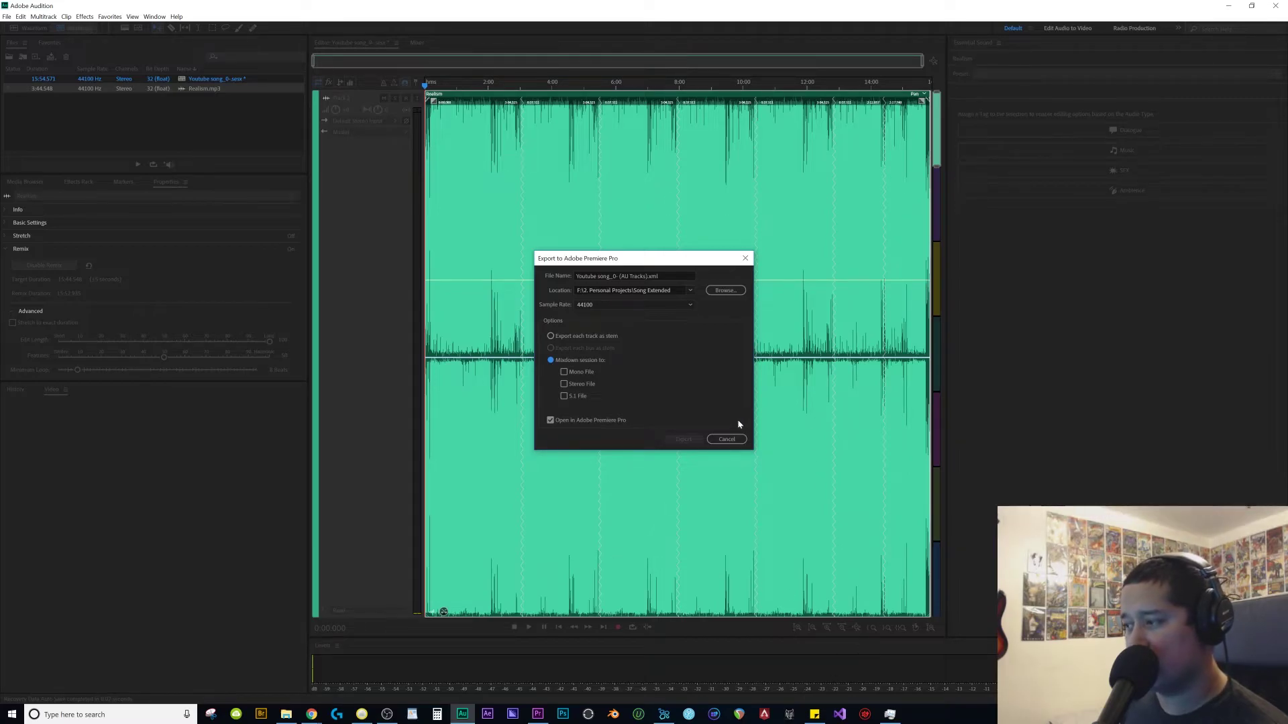
{"action": "left_click", "coordinate": [727, 440]}
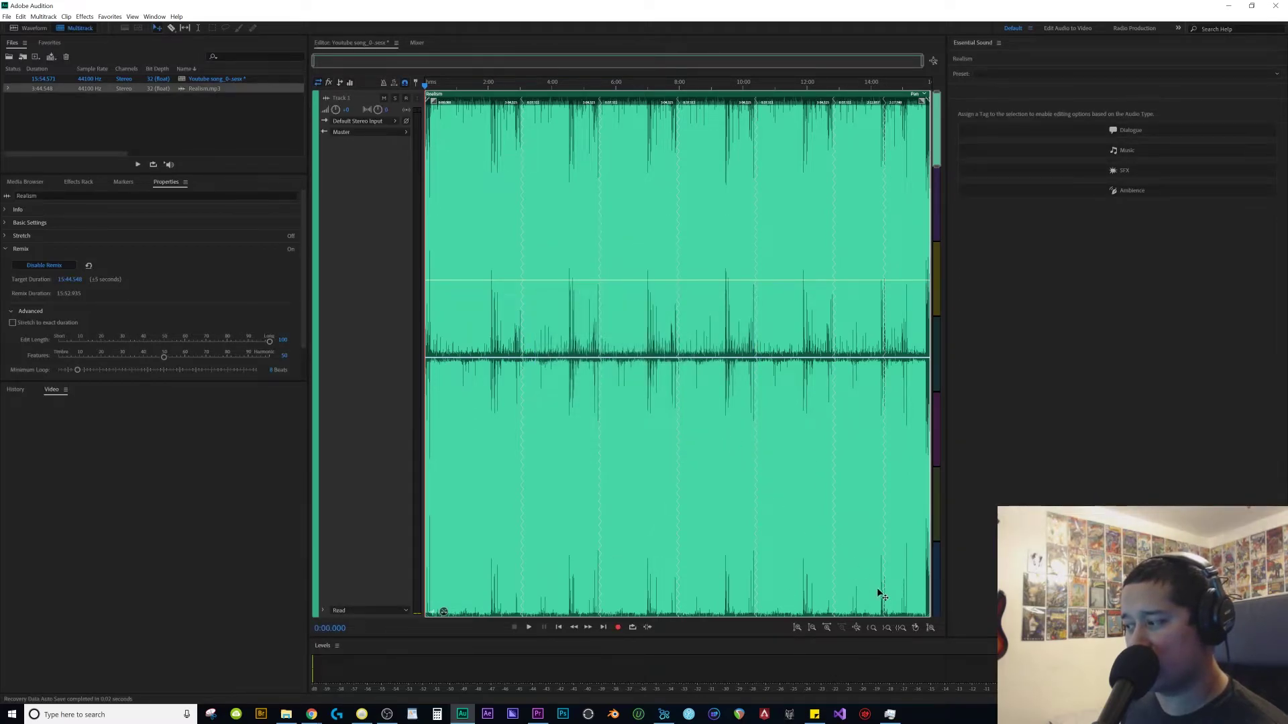
- Export the session to Adobe Premiere Pro as a stereo mixdown in the Song Extended folder, opening it in Premiere Pro
{"action": "left_click", "coordinate": [811, 628]}
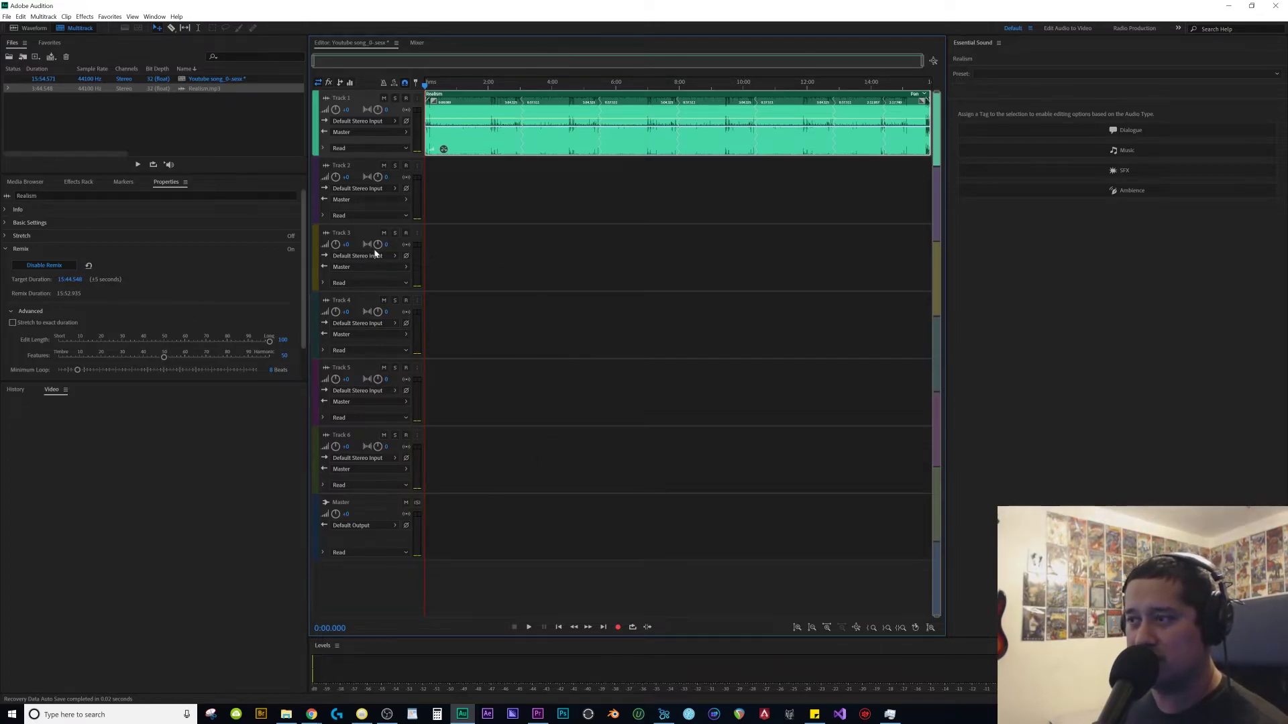
{"action": "left_click", "coordinate": [6, 16]}
{"action": "mouse_move", "coordinate": [146, 194]}
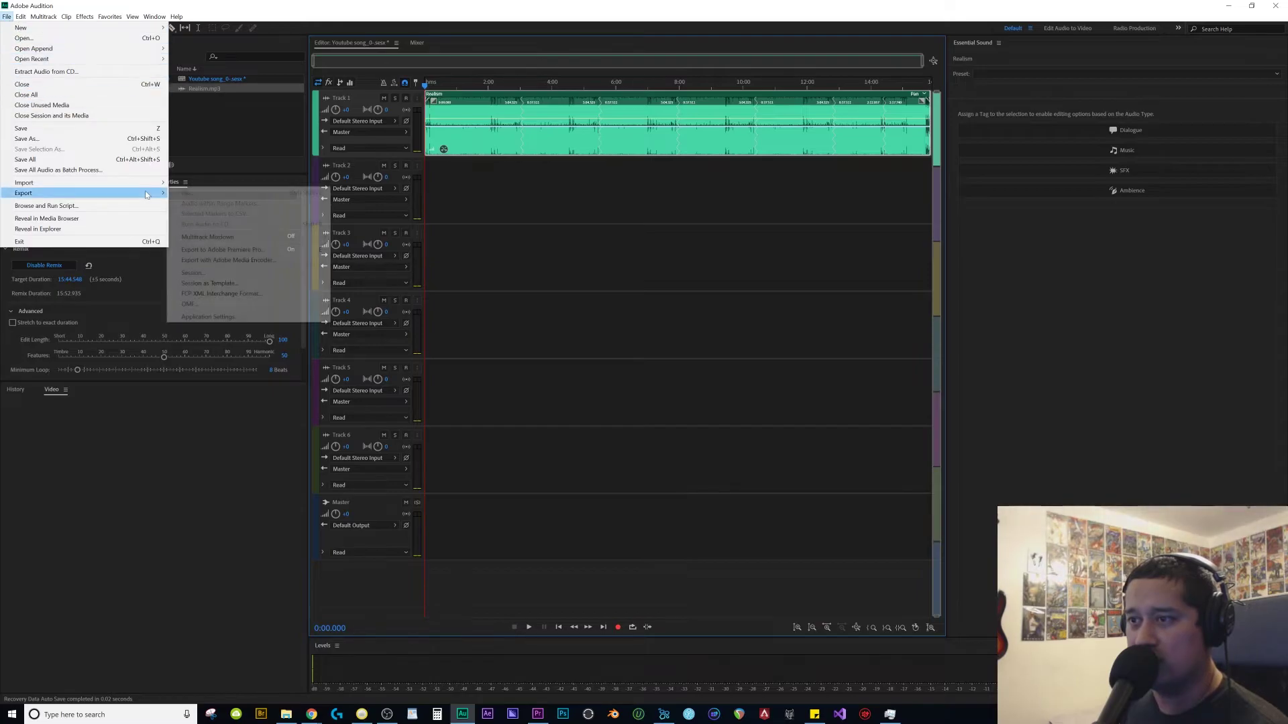
{"action": "left_click", "coordinate": [267, 251]}
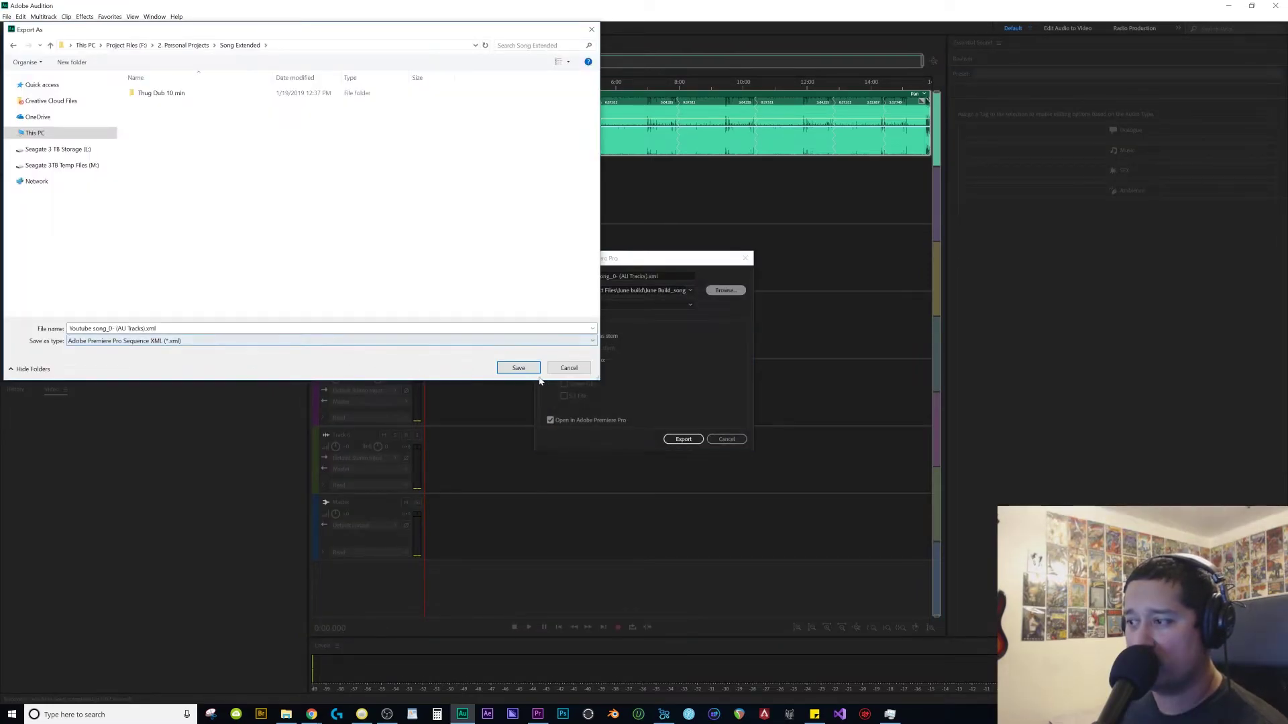
{"action": "left_click", "coordinate": [519, 368]}
{"action": "left_click", "coordinate": [582, 361]}
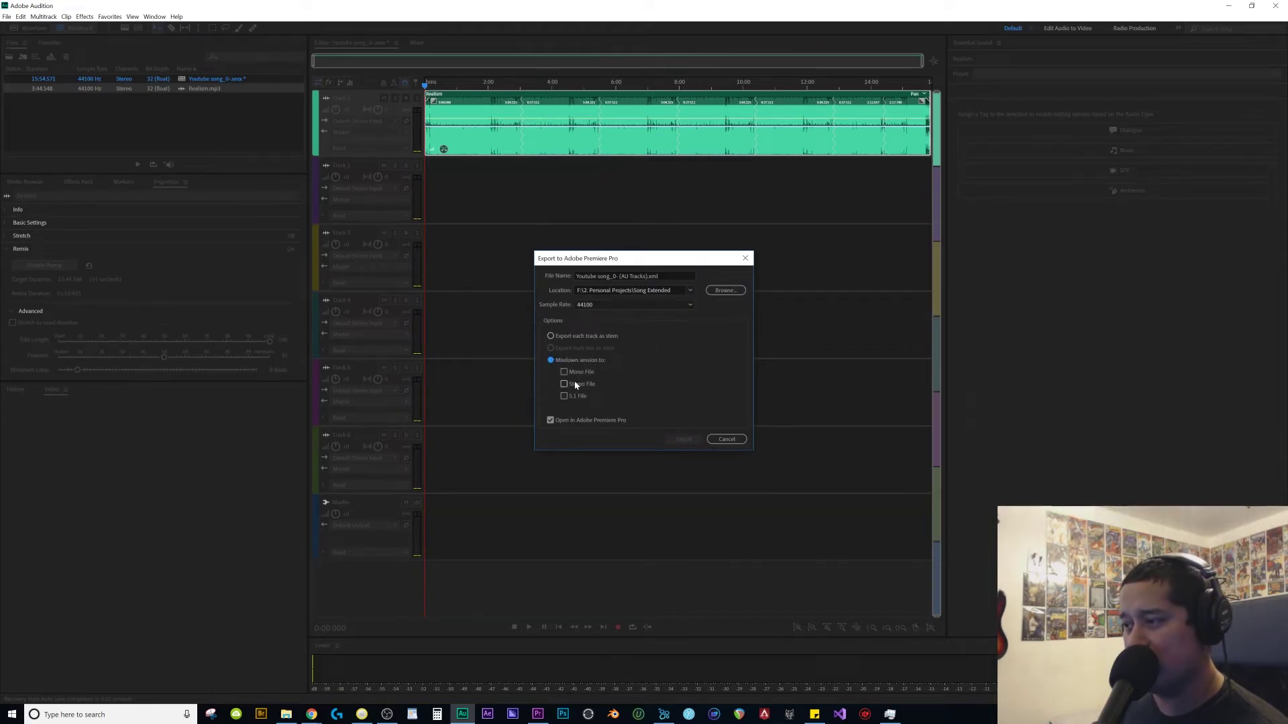
{"action": "left_click", "coordinate": [564, 385]}
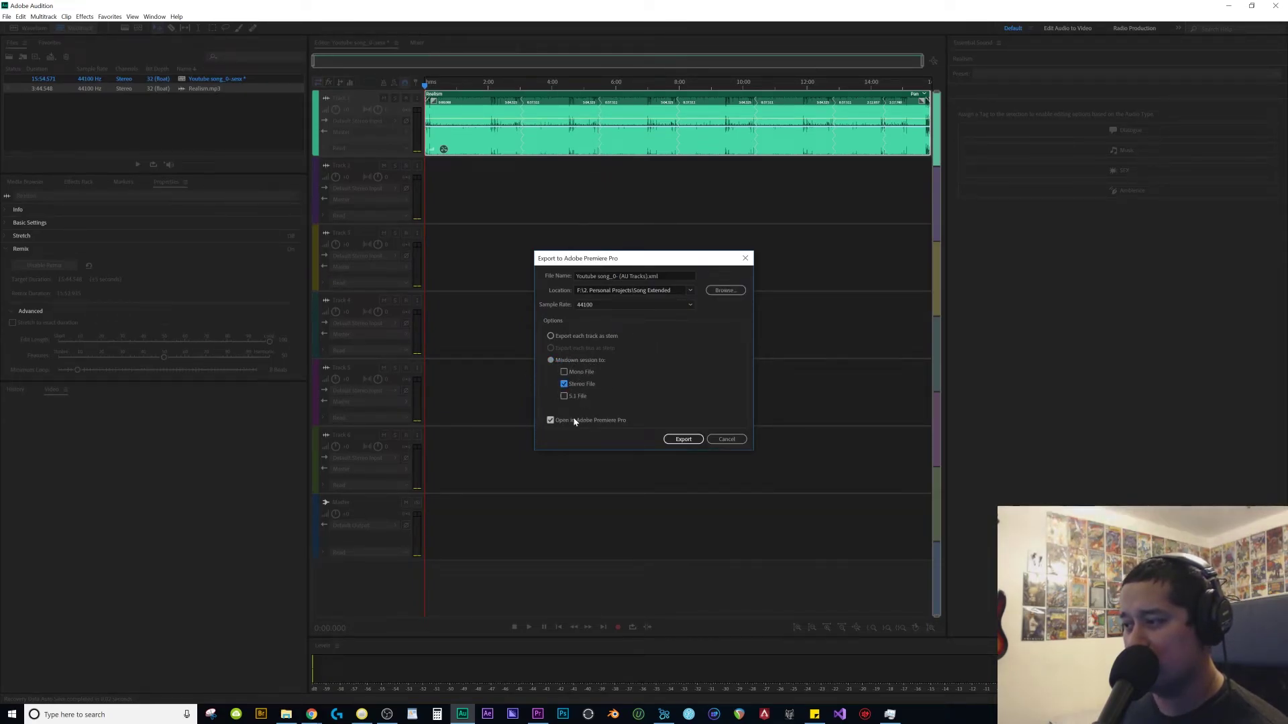
{"action": "left_click", "coordinate": [682, 440]}
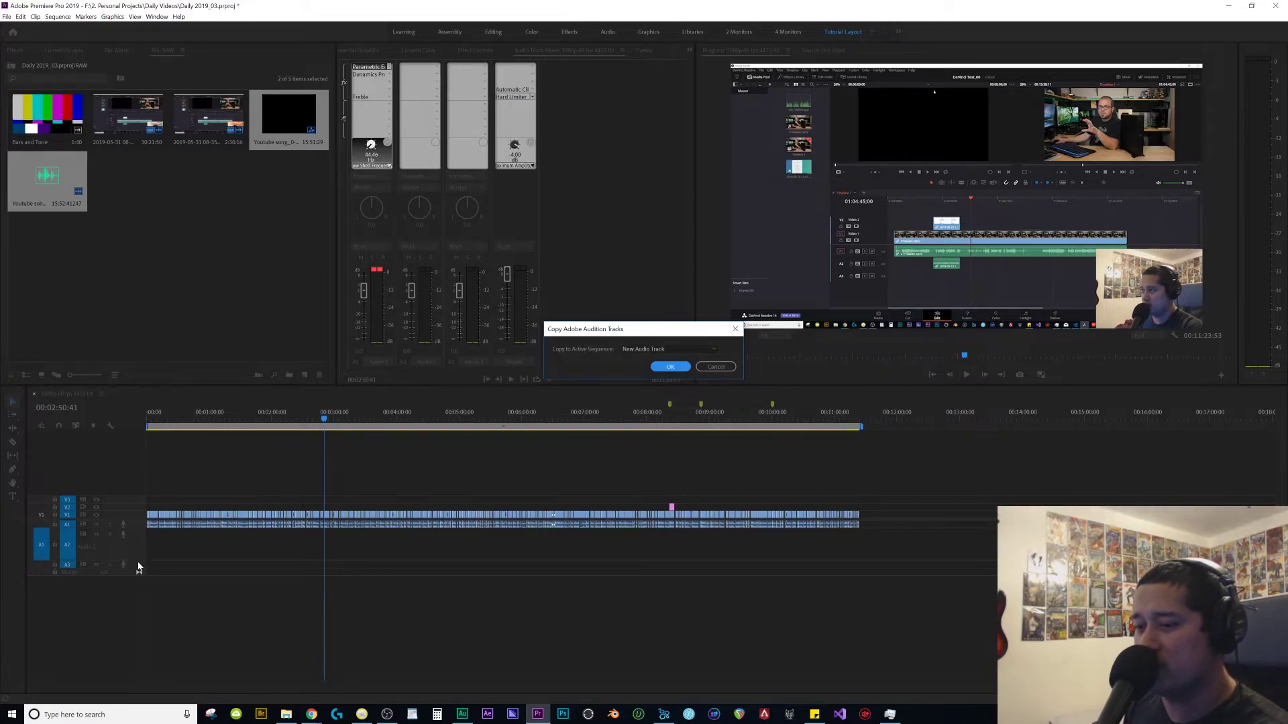
- Copy the Audition mixdown onto the Audio 3 track of the active sequence
{"action": "left_click", "coordinate": [710, 347]}
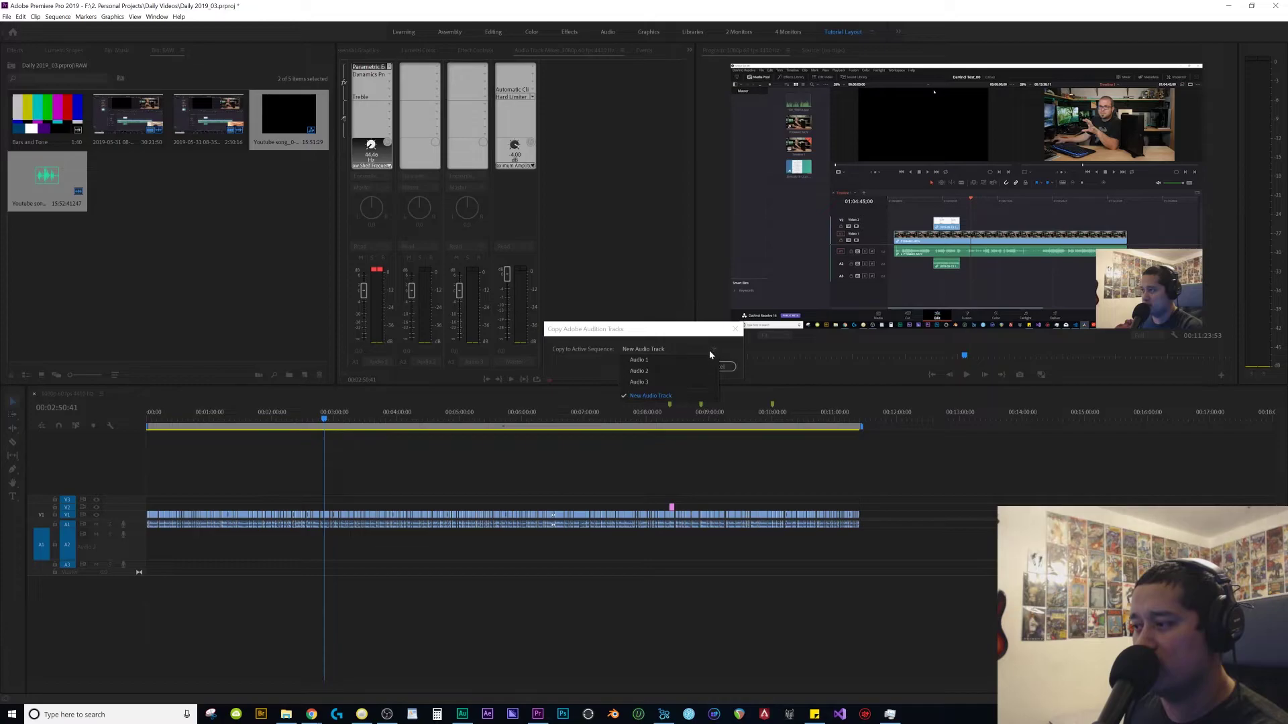
{"action": "left_click", "coordinate": [648, 381]}
{"action": "left_click", "coordinate": [671, 367]}
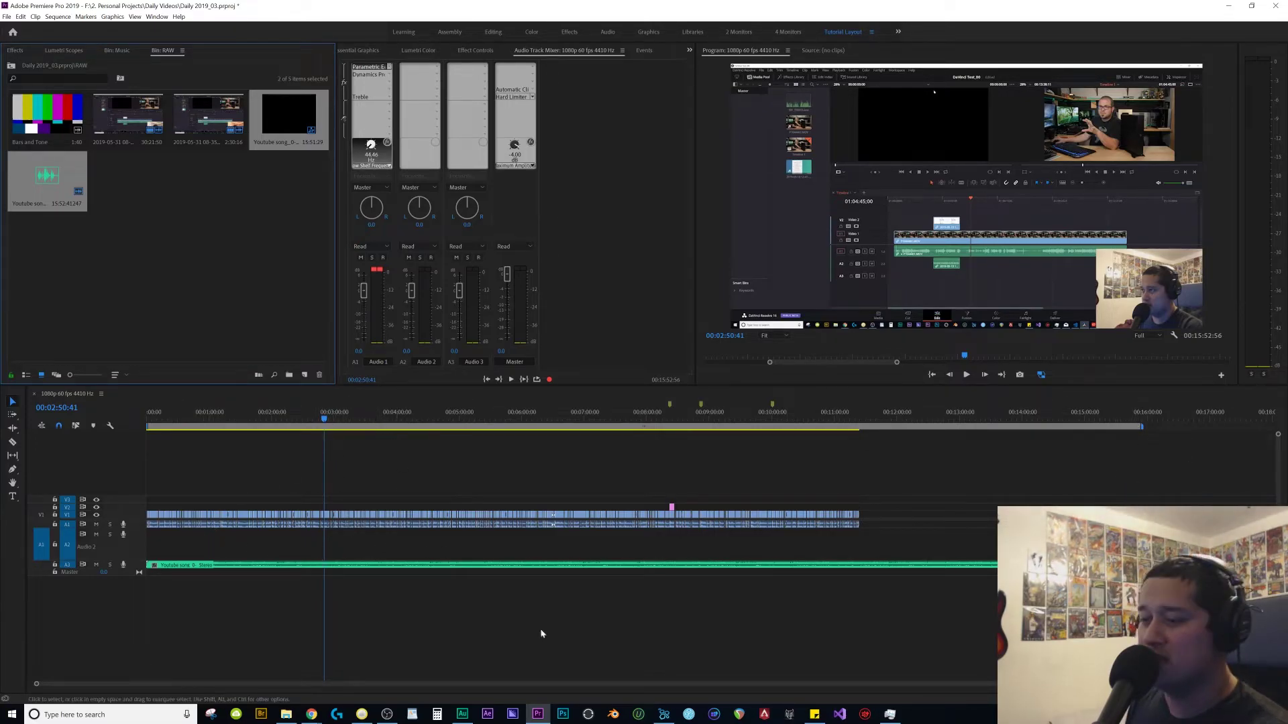
- Trim the song clip on Audio 3 to end with the video and play part of the sequence to hear it
{"action": "left_click", "coordinate": [1143, 412]}
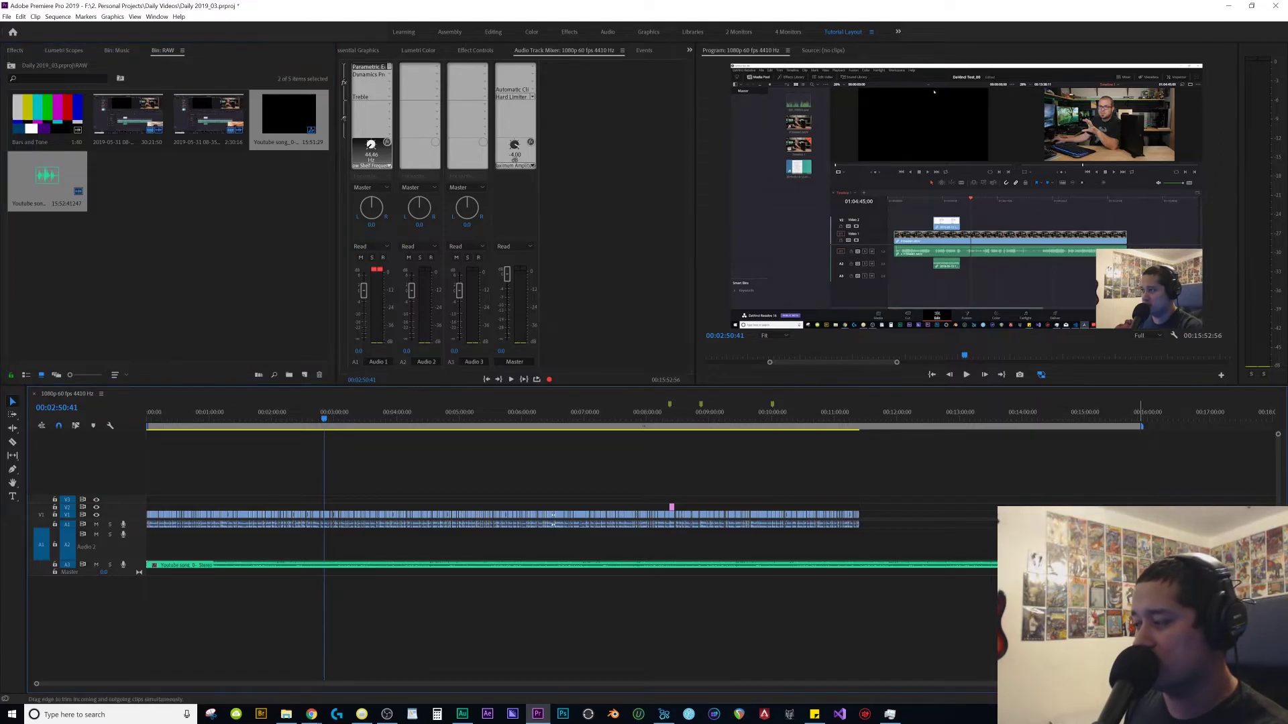
{"action": "left_click_drag", "start_coordinate": [887, 568], "coordinate": [860, 567]}
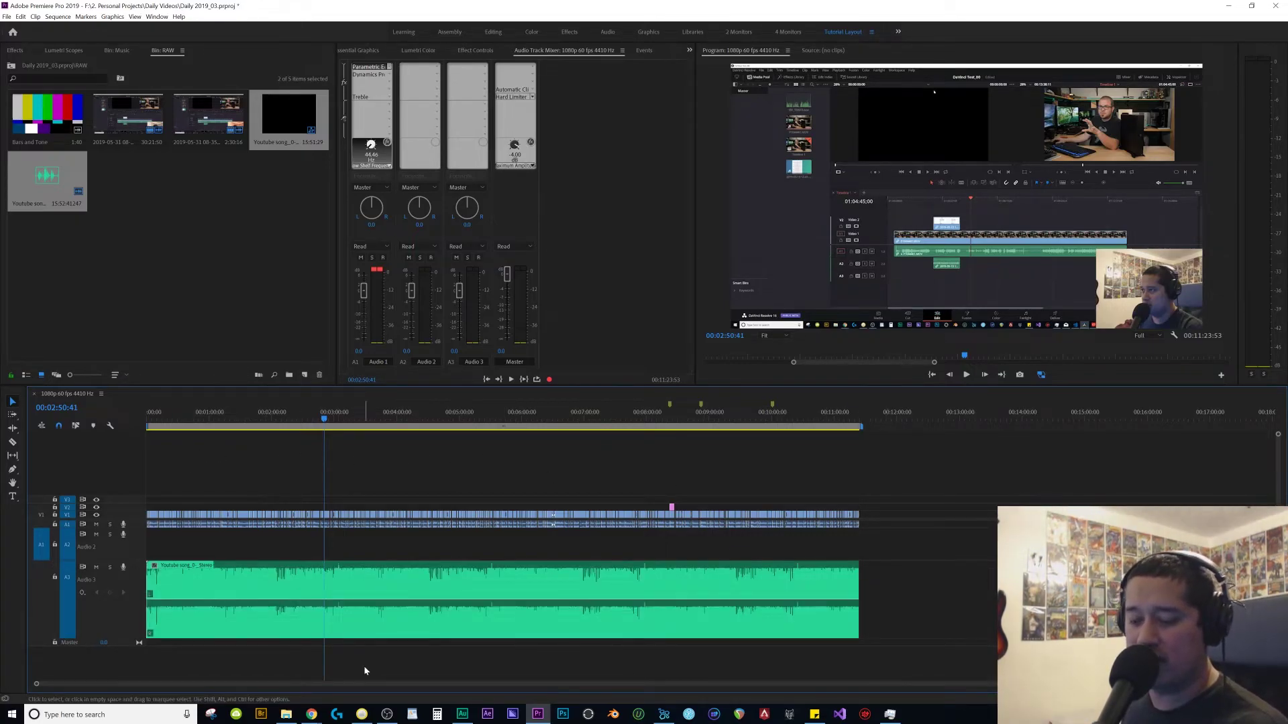
{"action": "key", "text": "space"}
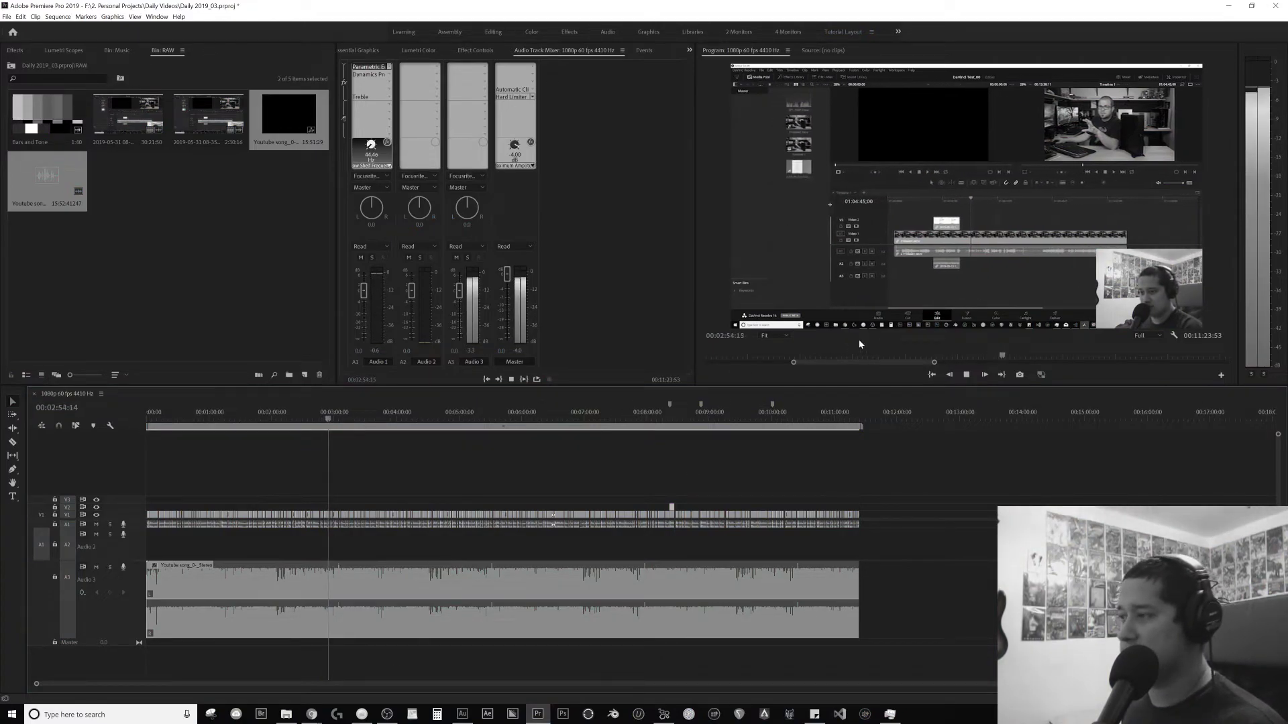
{"action": "key", "text": "space"}
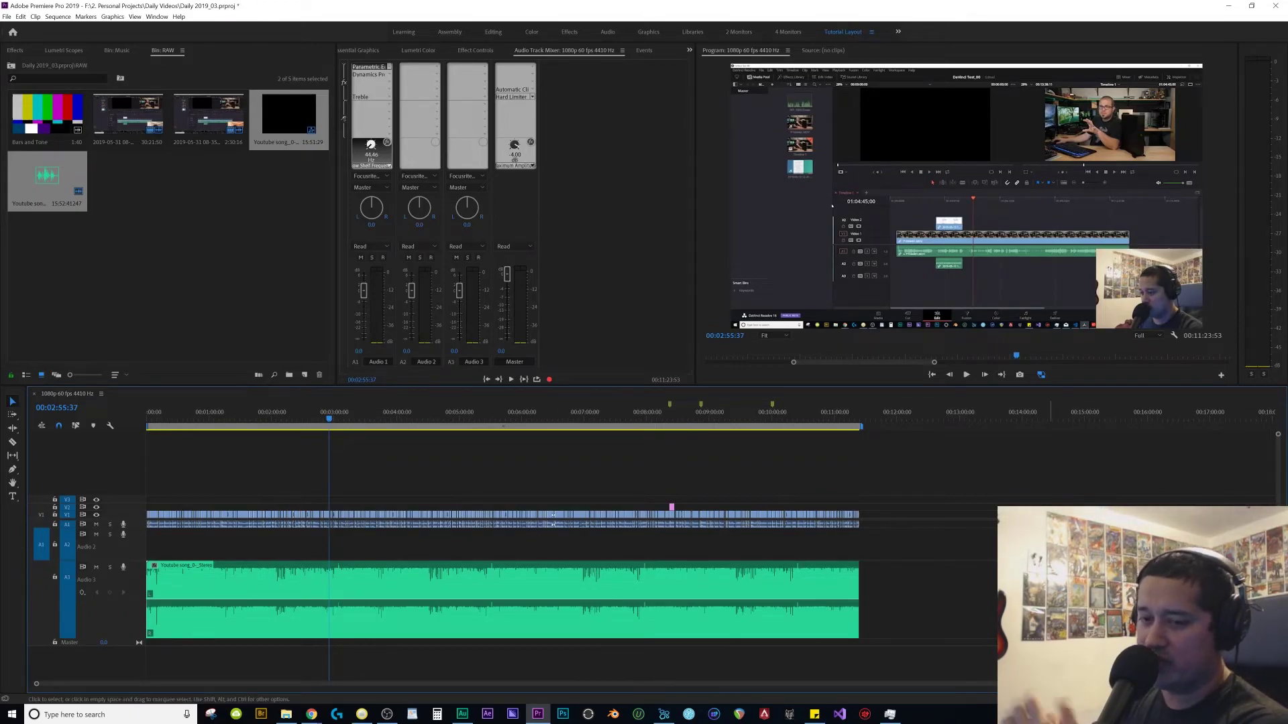
- Normalize the maximum peak of the song clip on Audio 3 through its Audio Gain settings
{"action": "scroll", "coordinate": [796, 552], "scroll_direction": "up", "scroll_amount": 2}
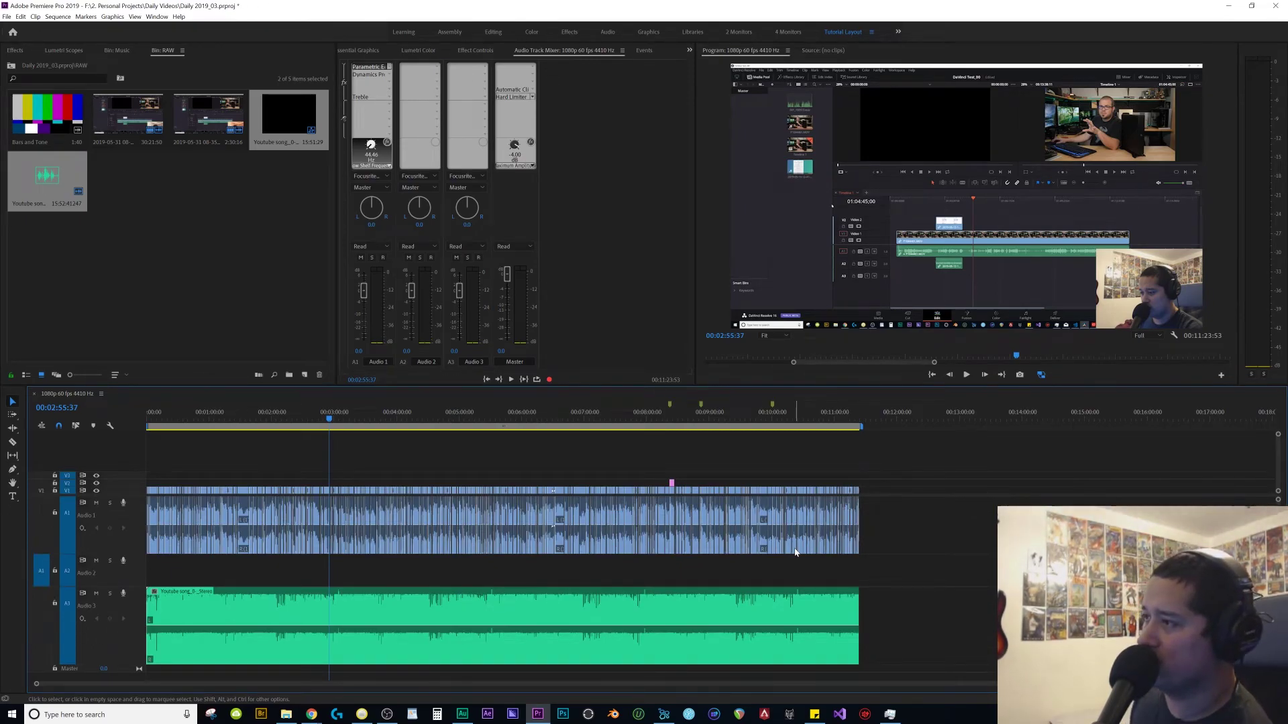
{"action": "left_click", "coordinate": [528, 621]}
{"action": "right_click", "coordinate": [508, 614]}
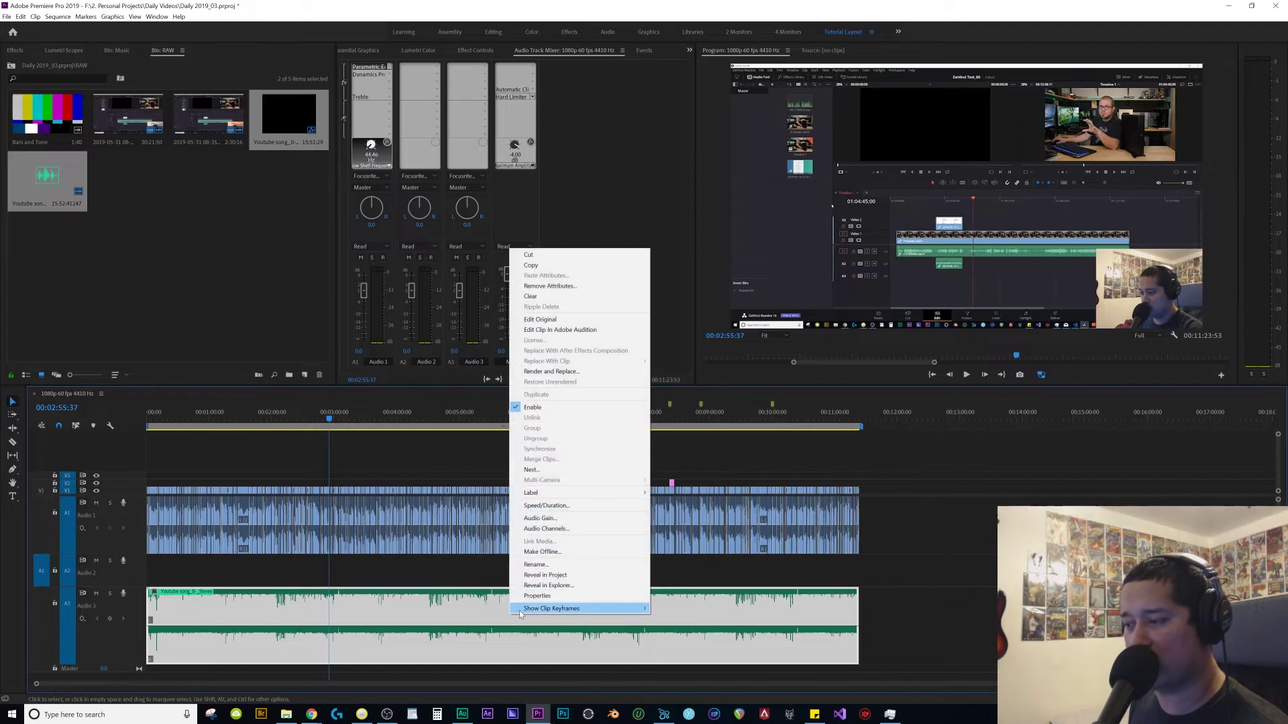
{"action": "left_click", "coordinate": [550, 526]}
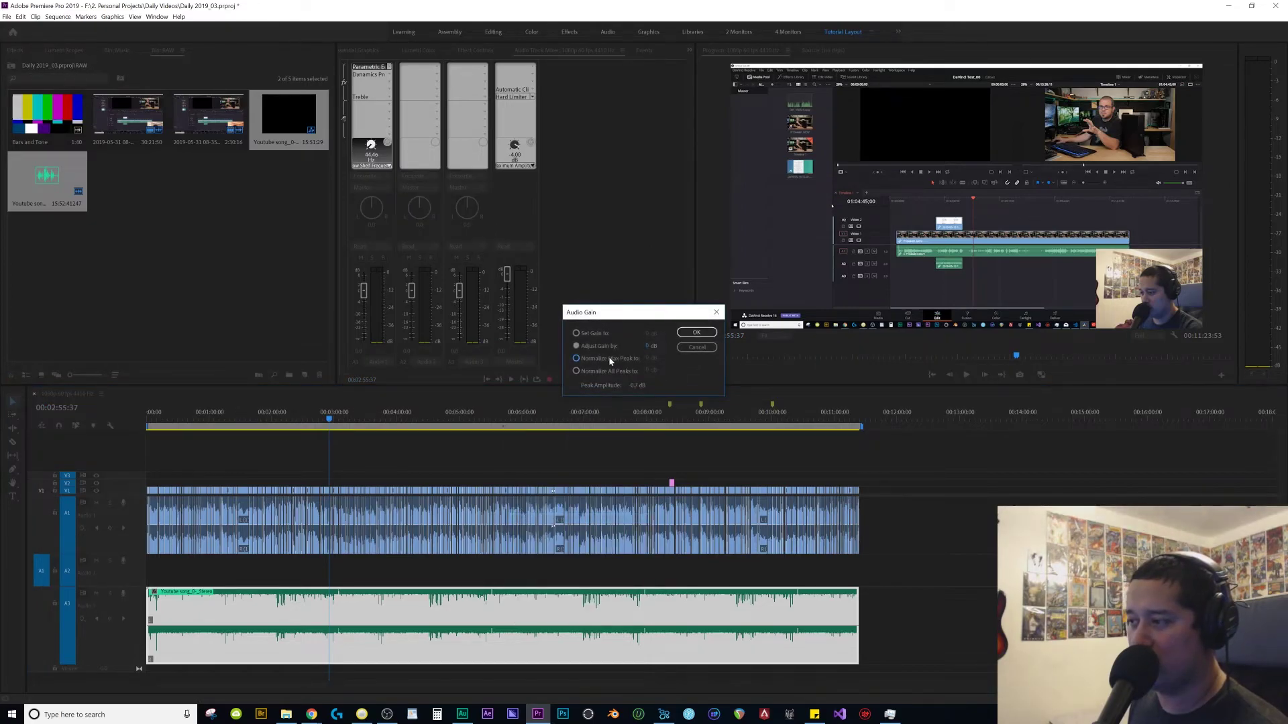
{"action": "left_click", "coordinate": [649, 358]}
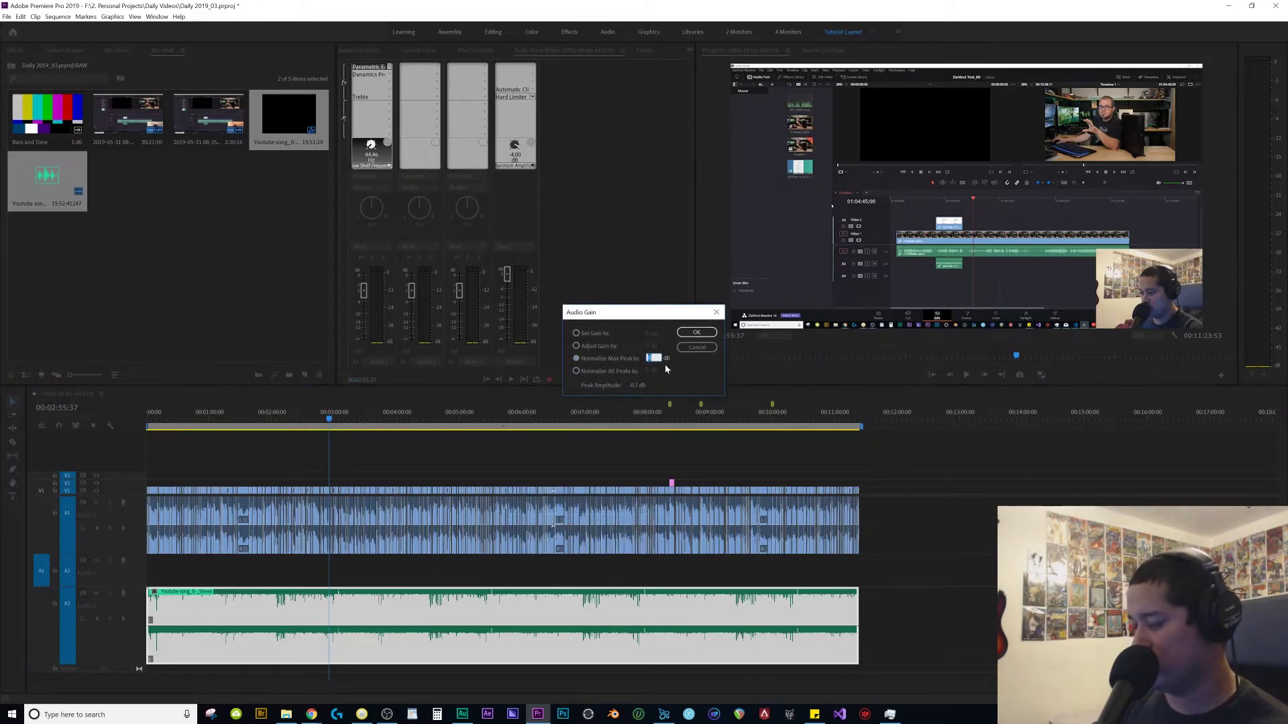
{"action": "key", "text": "Return"}
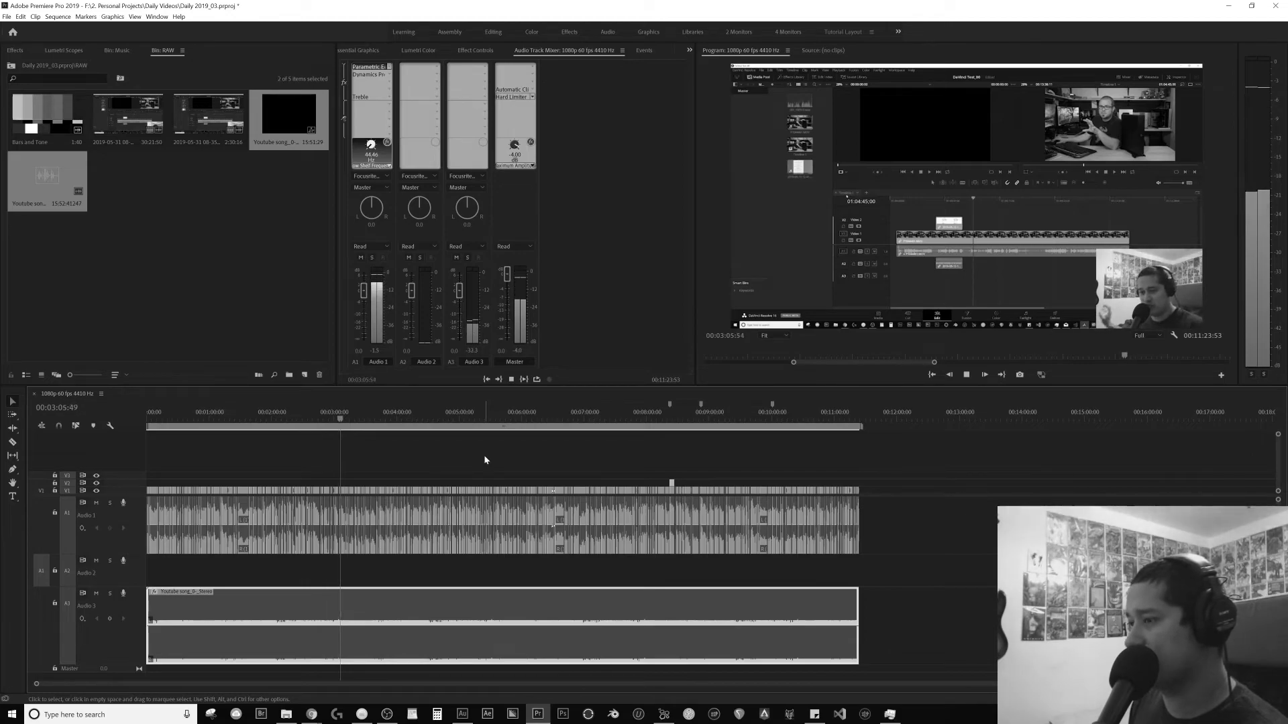
- Try normalizing the maximum peak of the song clip on Audio 3 to a lower level
{"action": "key", "text": "space"}
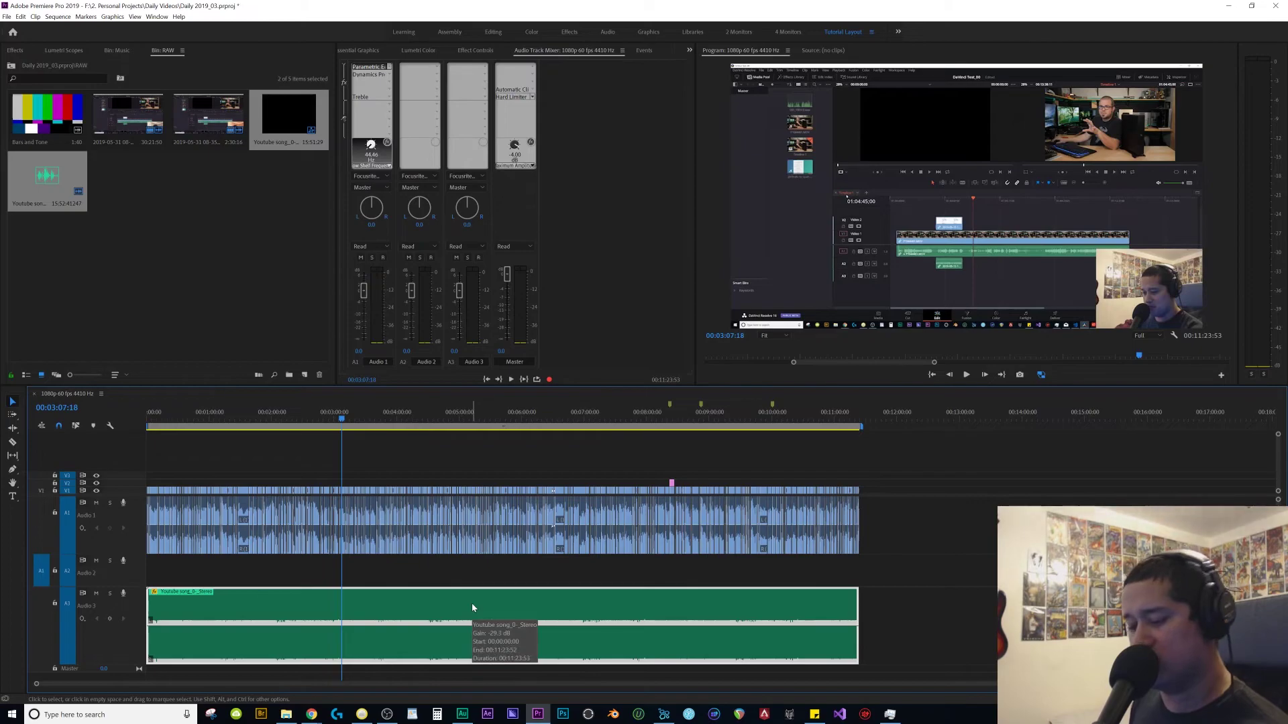
{"action": "key", "text": "g"}
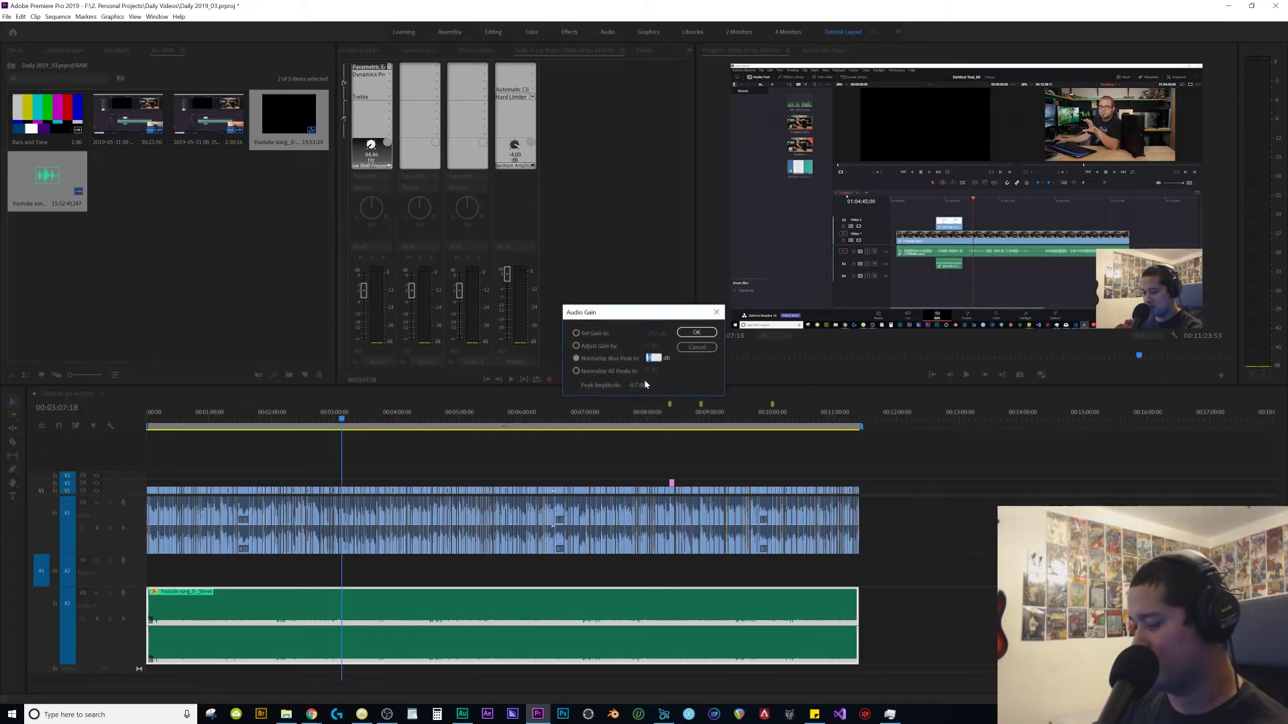
{"action": "key", "text": "Return"}
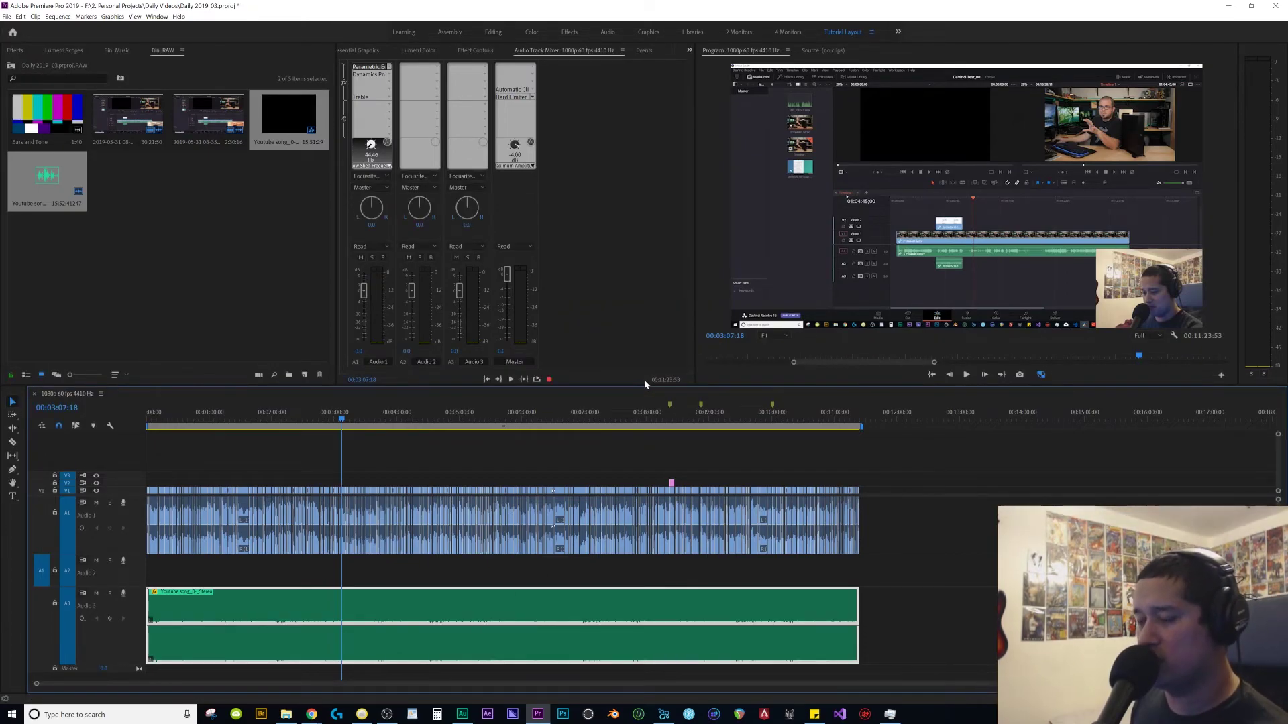
- Play parts of the sequence to judge how the background song on Audio 3 balances against the voice
{"action": "key", "text": "space"}
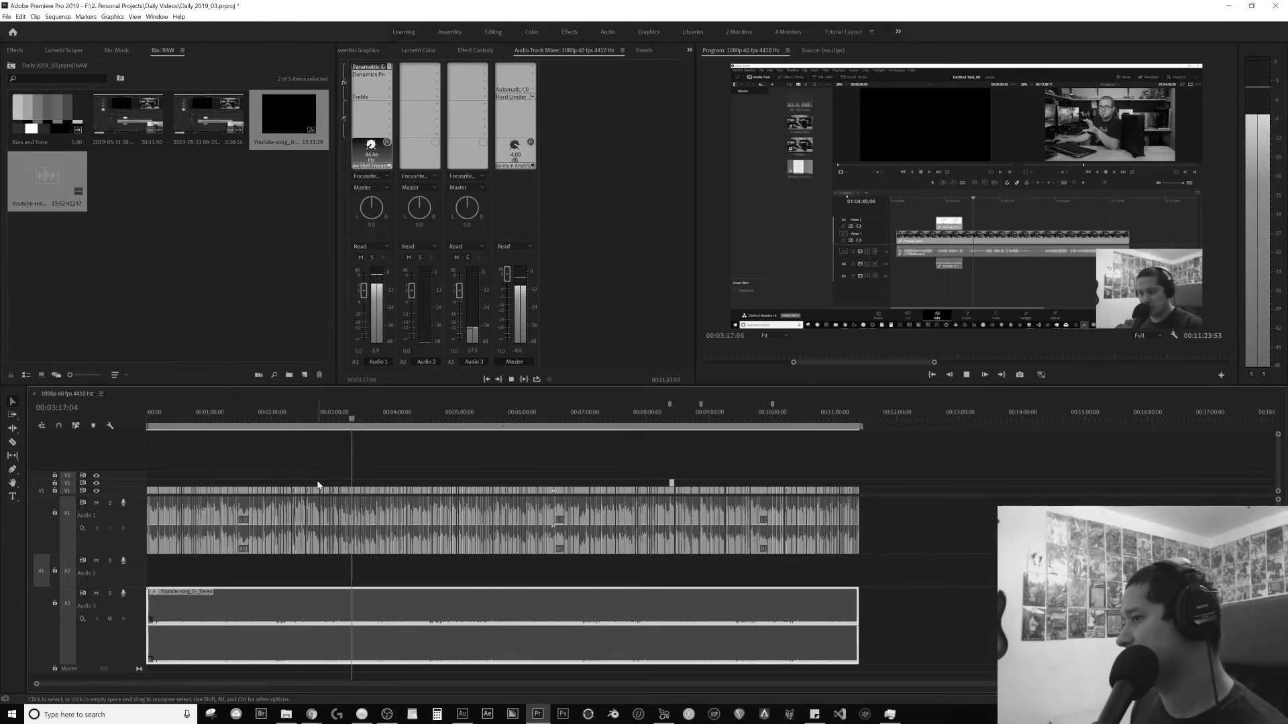
{"action": "key", "text": "space"}
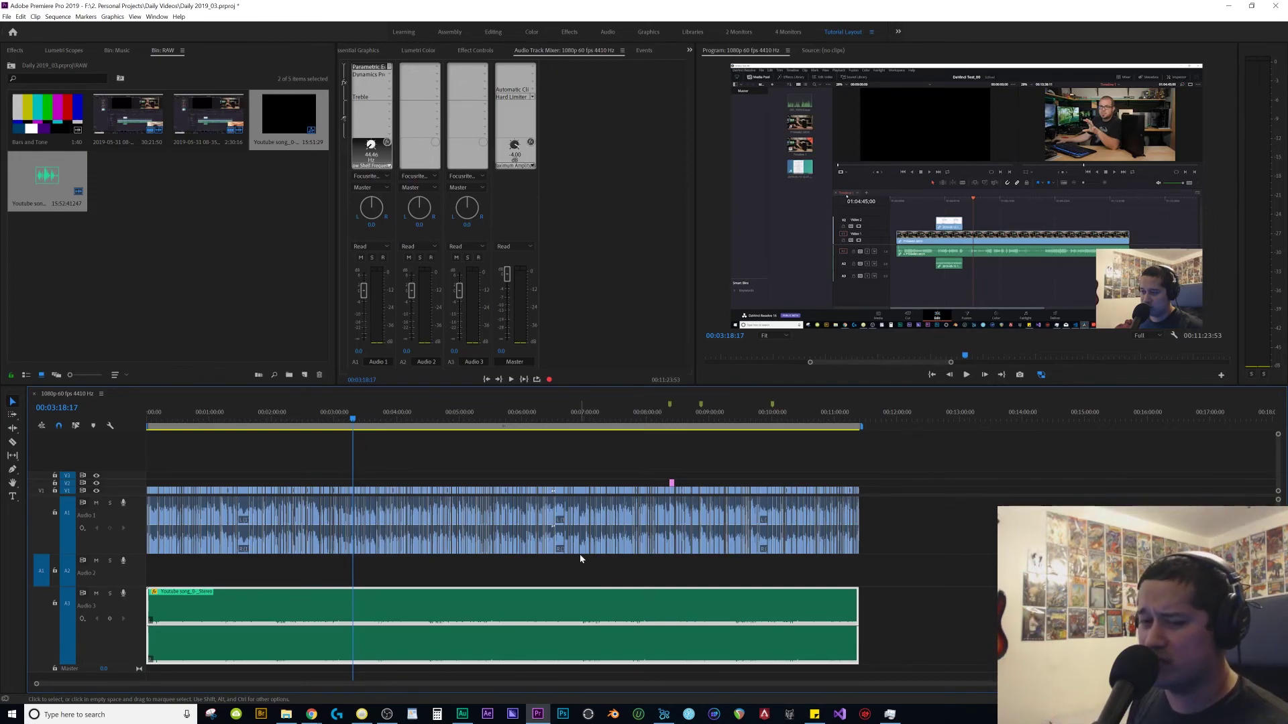
{"action": "key", "text": "space"}
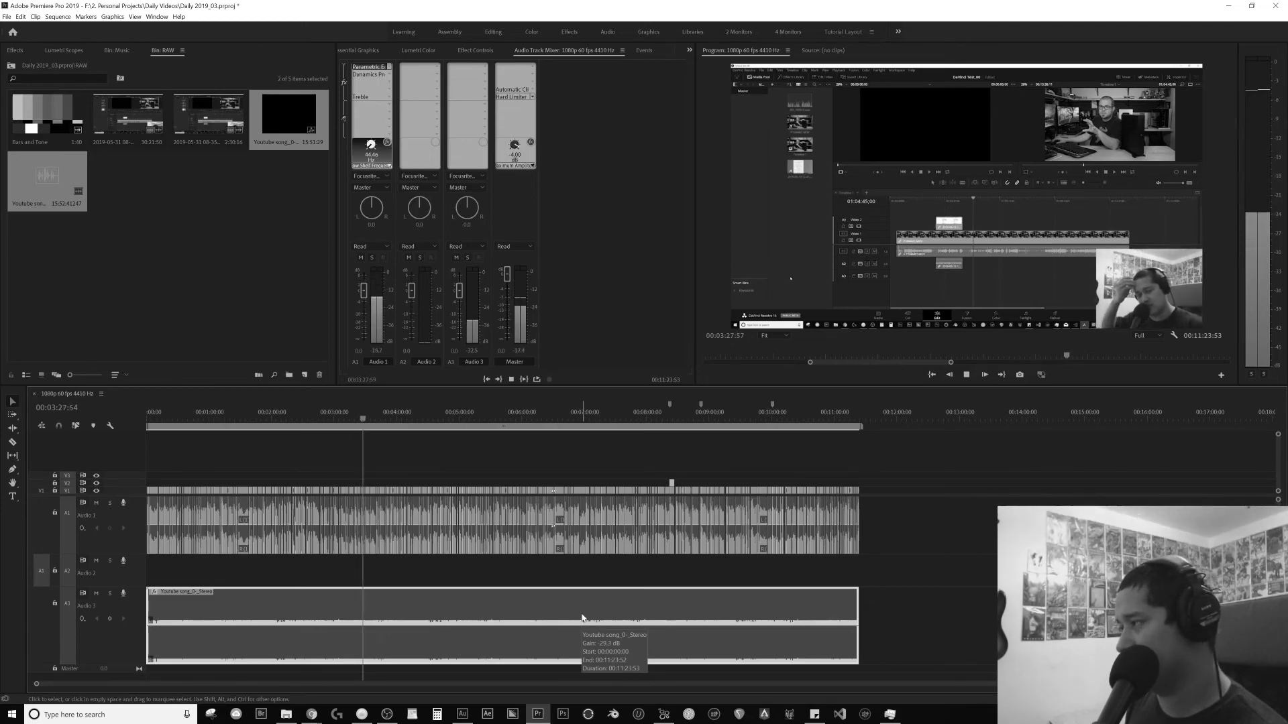
{"action": "key", "text": "space"}
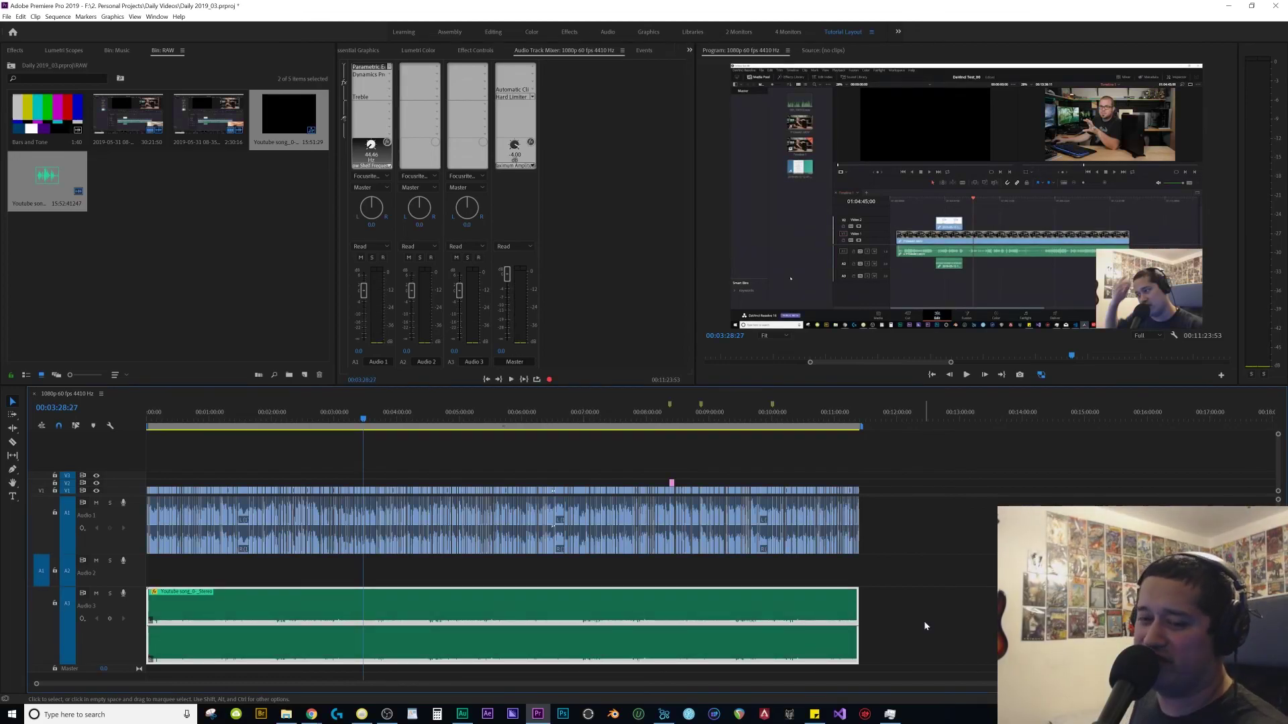